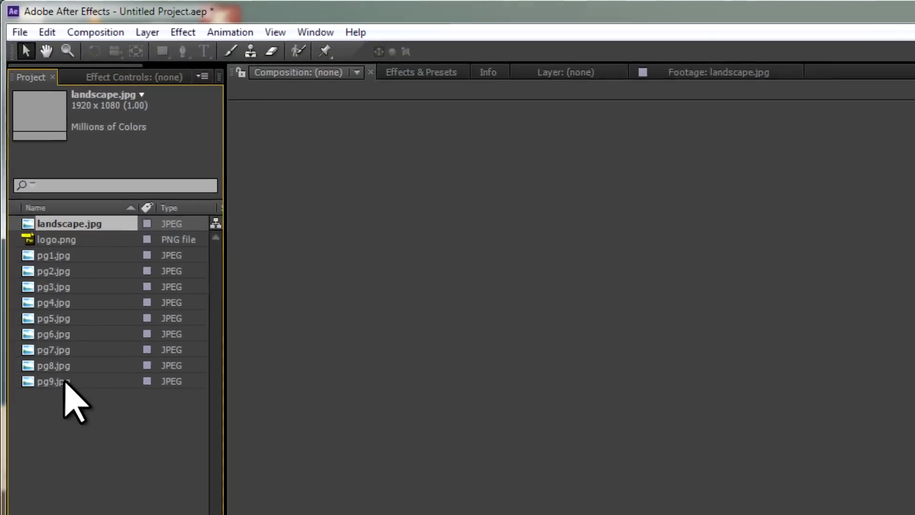
Look over the File > Import options, then open landscape.jpg by itself in the Footage viewer
{"action": "left_click", "coordinate": [20, 32]}
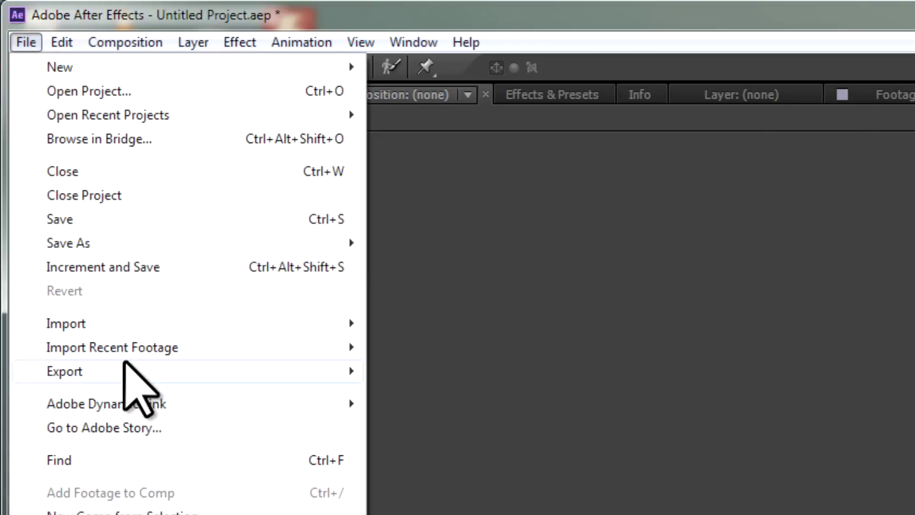
{"action": "left_click", "coordinate": [125, 323]}
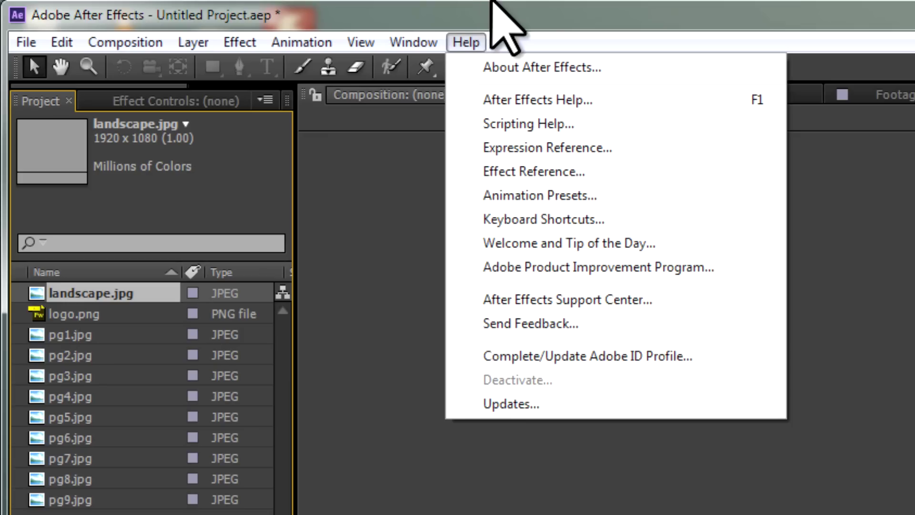
{"action": "left_click", "coordinate": [492, 5]}
{"action": "left_click", "coordinate": [107, 292]}
{"action": "double_click", "coordinate": [55, 151]}
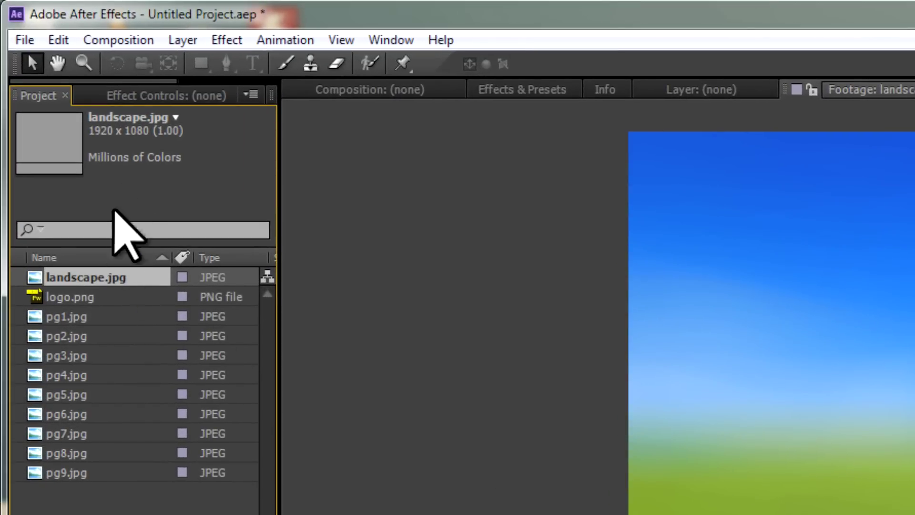
Create the 'Showcase' composition: HDTV 1080 24, 0:00:20:00 duration, Full resolution, black background
{"action": "left_click", "coordinate": [143, 40]}
{"action": "left_click", "coordinate": [148, 63]}
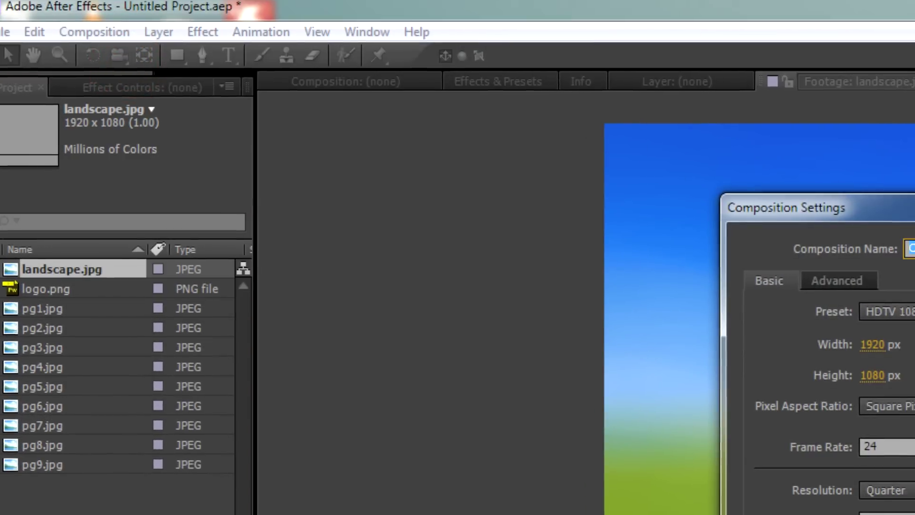
{"action": "left_click", "coordinate": [912, 257]}
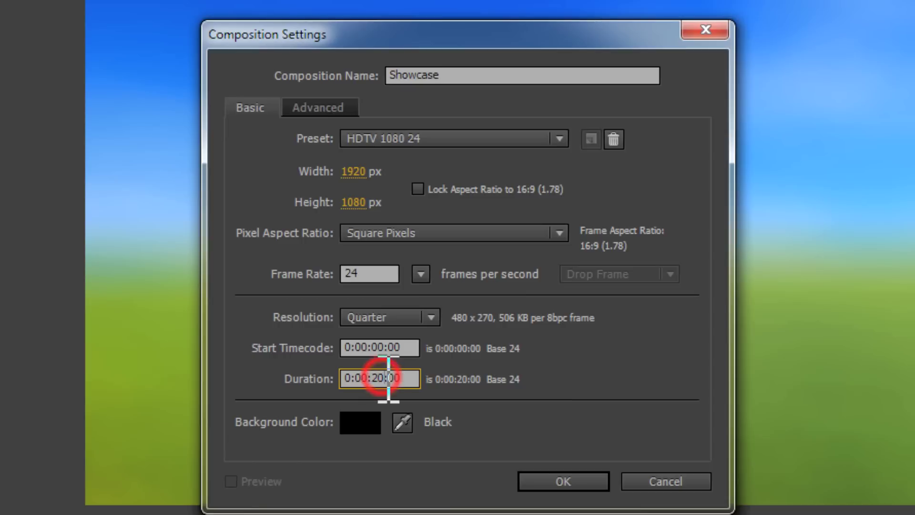
{"action": "left_click", "coordinate": [379, 321]}
{"action": "left_click", "coordinate": [378, 348]}
{"action": "left_click", "coordinate": [316, 108]}
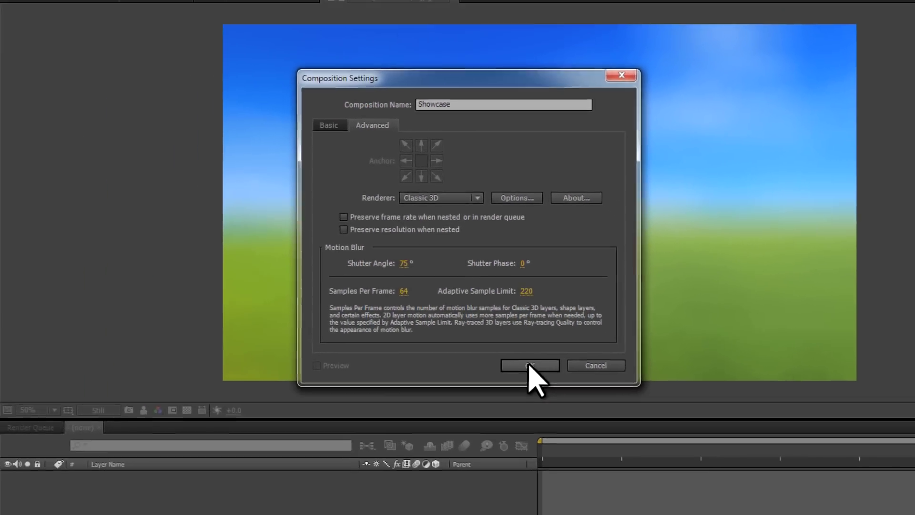
{"action": "left_click", "coordinate": [563, 481]}
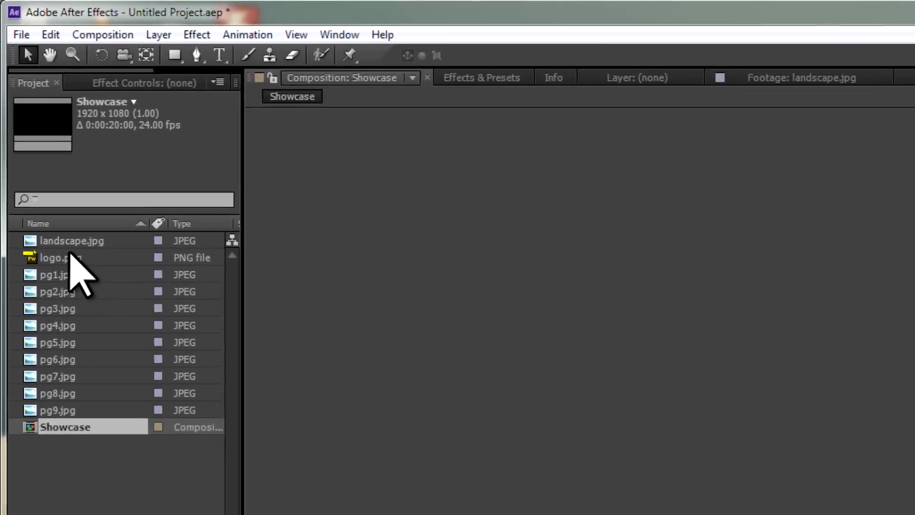
Drag landscape.jpg into the Showcase timeline as the background layer
{"action": "left_click", "coordinate": [38, 129]}
{"action": "left_click_drag", "start_coordinate": [99, 262], "coordinate": [86, 465]}
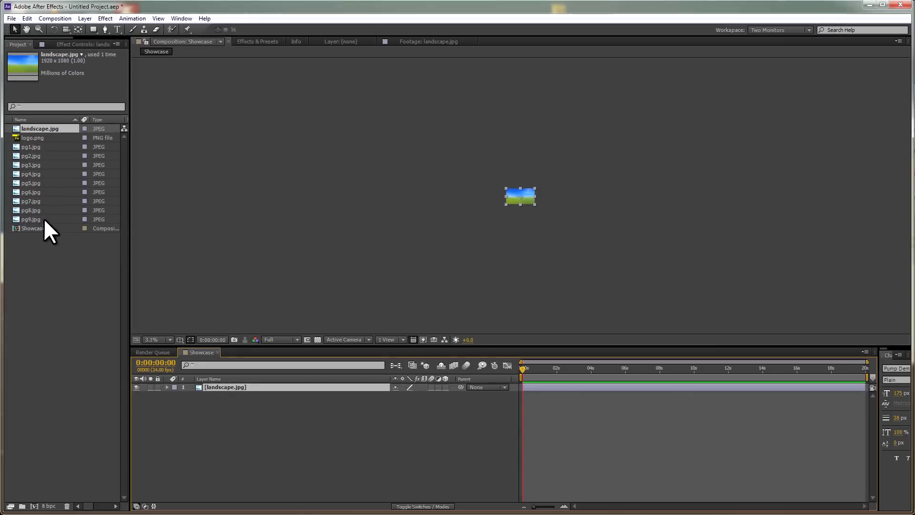
{"action": "scroll", "coordinate": [436, 193], "scroll_direction": "up", "scroll_amount": 5}
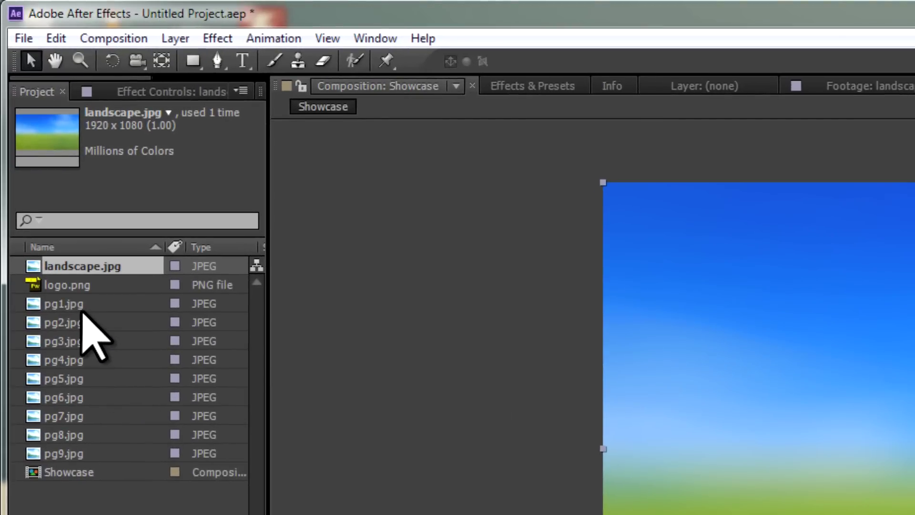
Add pg1.jpg through pg5.jpg above it and zoom the view out to see everything
{"action": "left_click", "coordinate": [82, 307]}
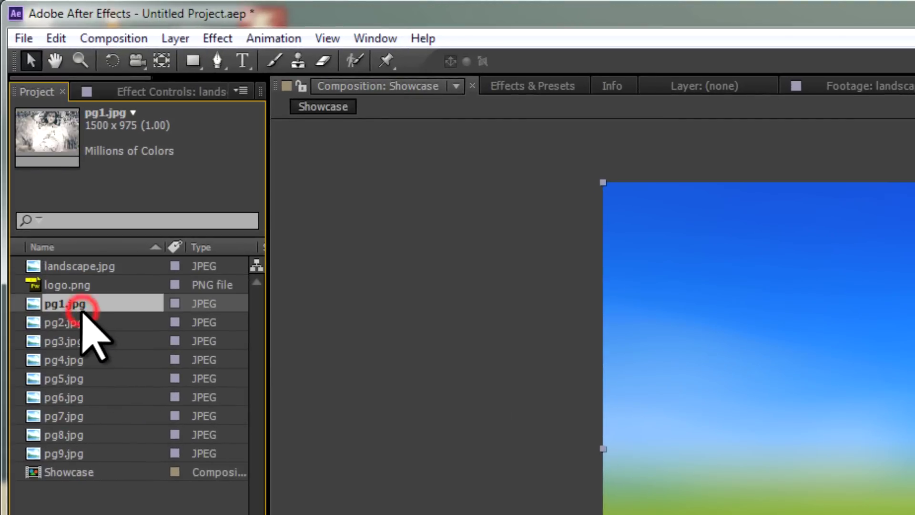
{"action": "left_click", "coordinate": [82, 376], "text": "shift"}
{"action": "left_click_drag", "start_coordinate": [94, 294], "coordinate": [66, 472]}
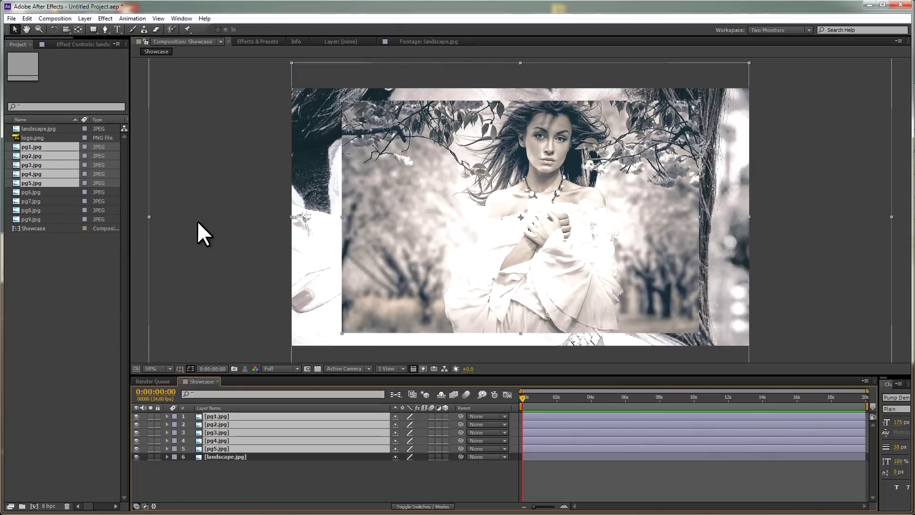
{"action": "key", "text": "comma"}
{"action": "key", "text": "comma"}
{"action": "key", "text": "comma"}
{"action": "key", "text": "comma"}
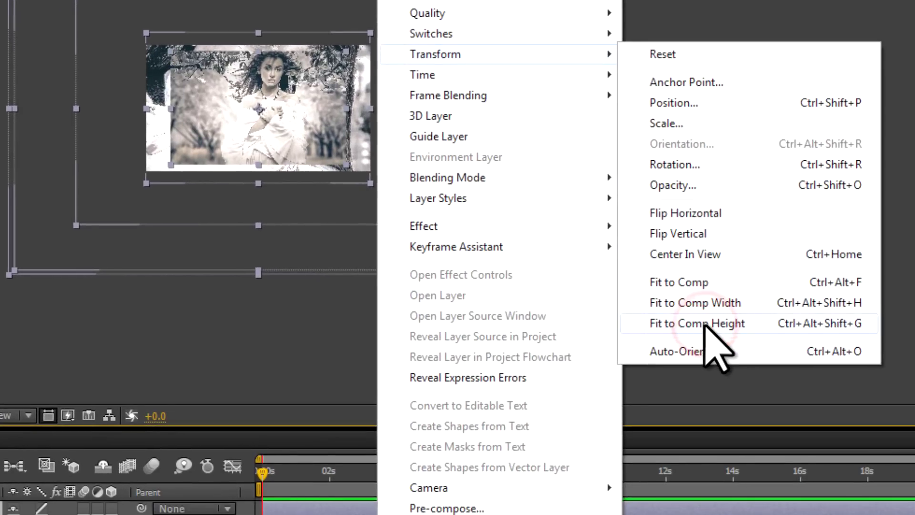
Fit the photos to comp height, then scale the top photo down so the landscape surrounds it
{"action": "left_click", "coordinate": [704, 324]}
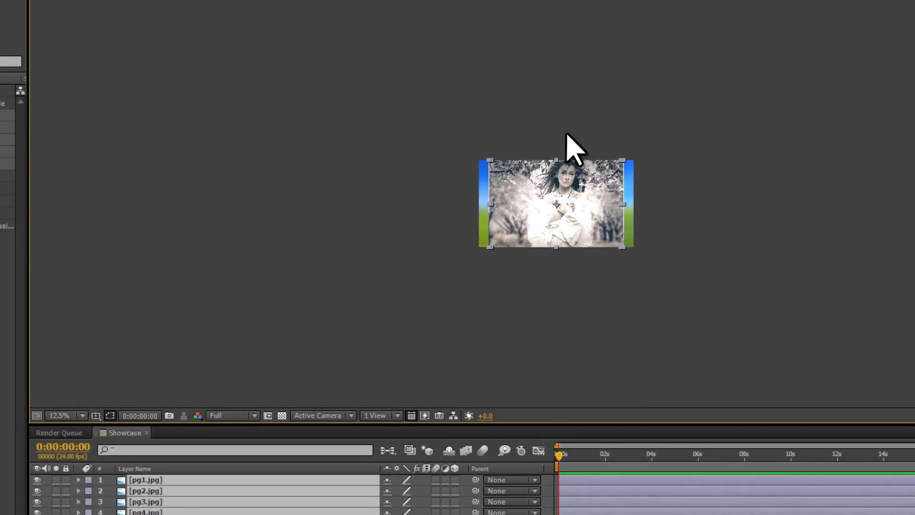
{"action": "scroll", "coordinate": [567, 135], "scroll_direction": "up", "scroll_amount": 2}
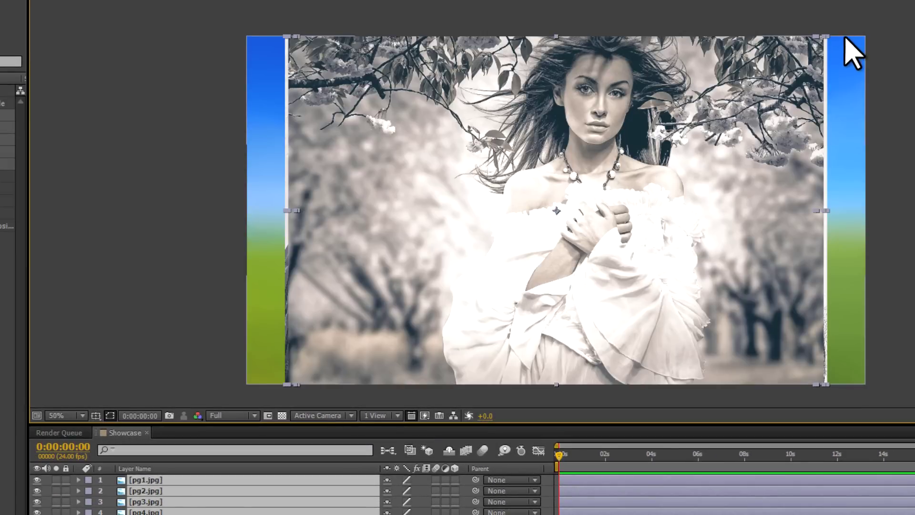
{"action": "left_click_drag", "start_coordinate": [828, 36], "coordinate": [794, 68]}
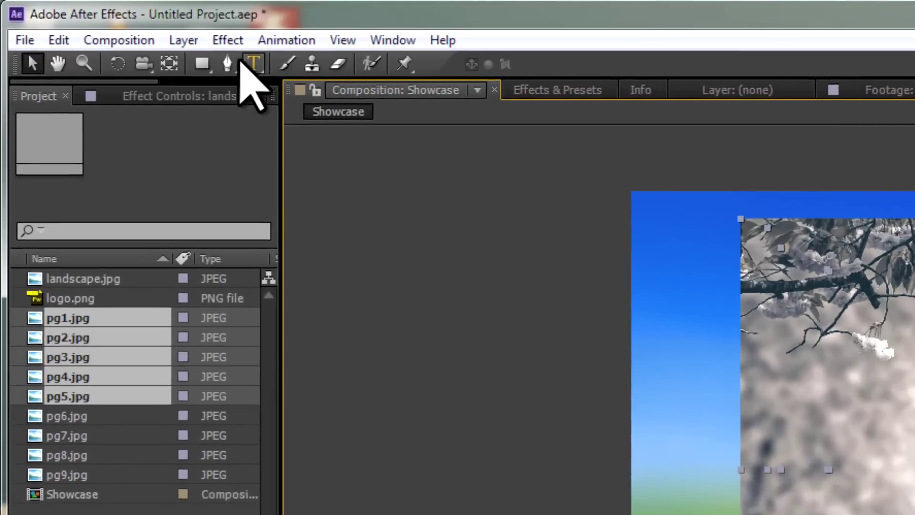
Add a Null Object layer, Null 1, at the top of Showcase and select it
{"action": "left_click", "coordinate": [91, 19]}
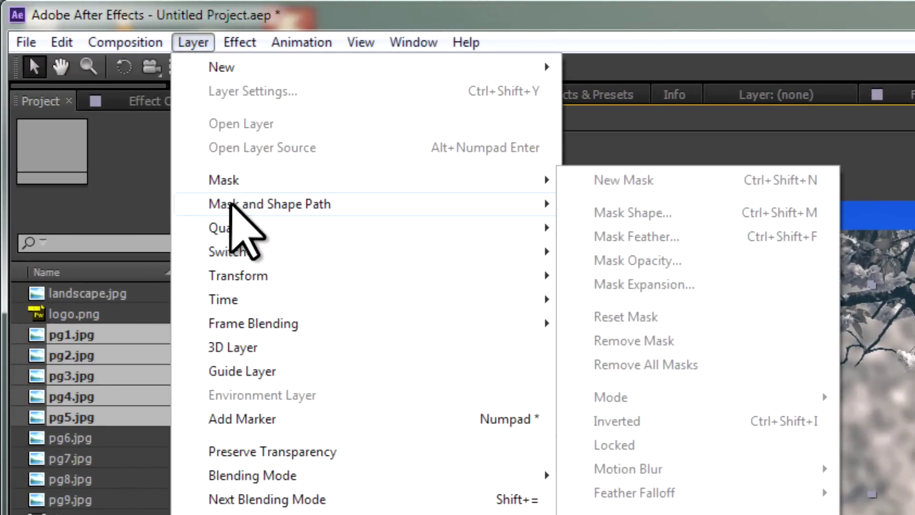
{"action": "left_click", "coordinate": [219, 67]}
{"action": "left_click", "coordinate": [690, 157]}
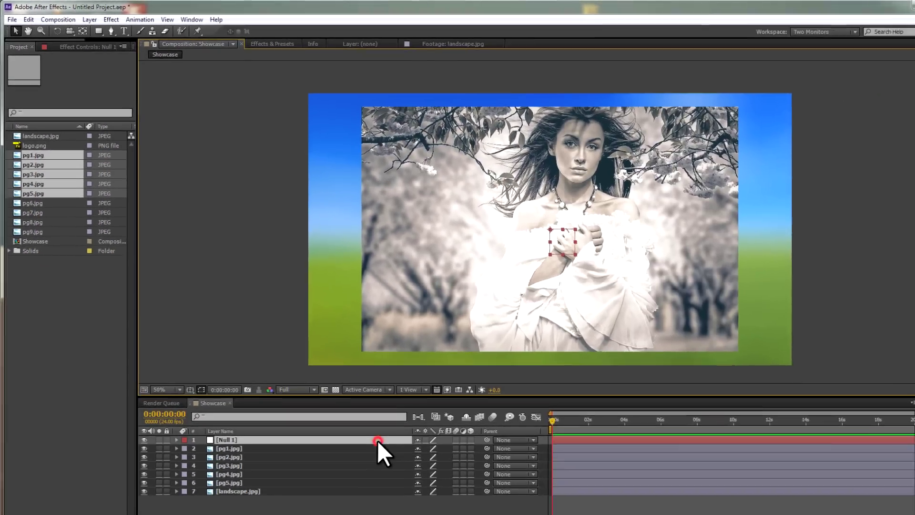
{"action": "left_click", "coordinate": [358, 416]}
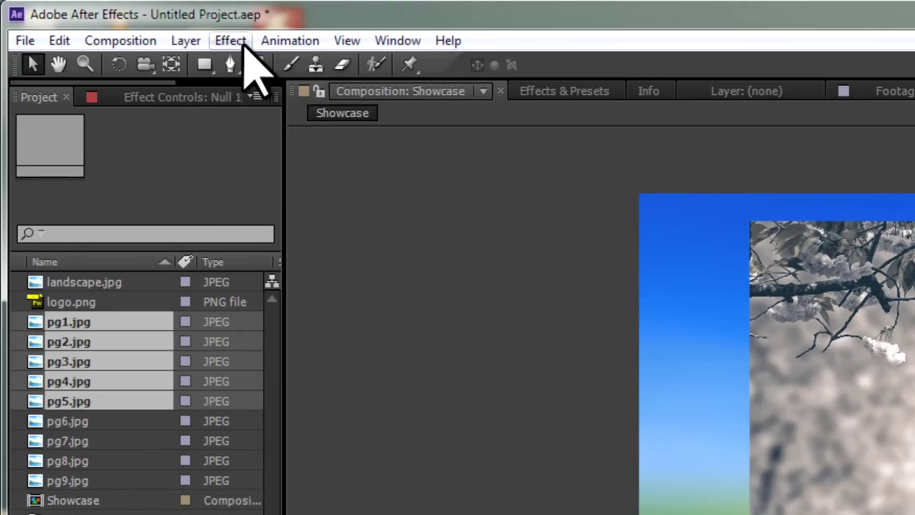
Apply Video Copilot's Sure Target to Null 1, check the new Sure Target Camera, then reselect Null 1
{"action": "left_click", "coordinate": [241, 41]}
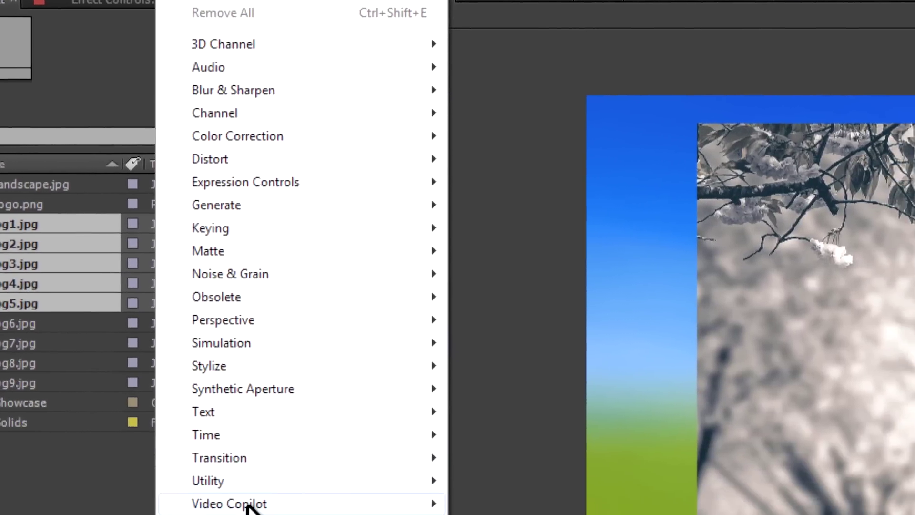
{"action": "mouse_move", "coordinate": [202, 422]}
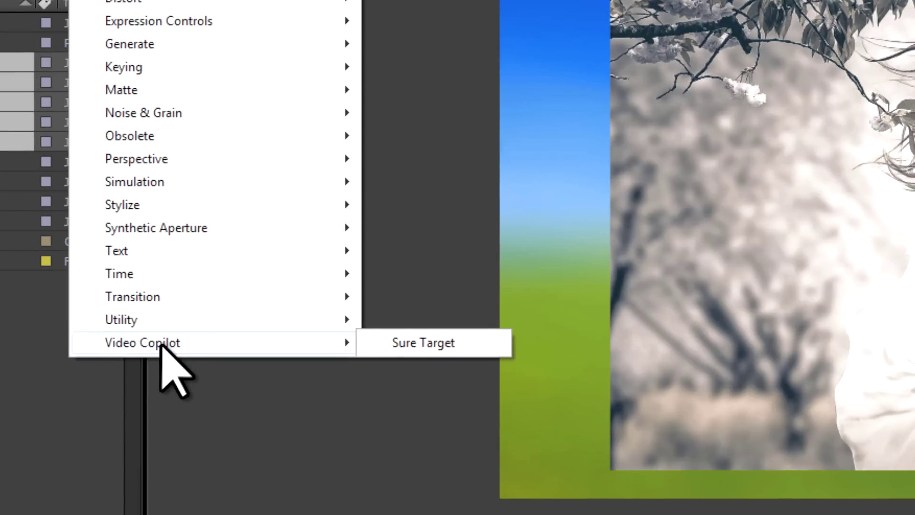
{"action": "left_click", "coordinate": [408, 345]}
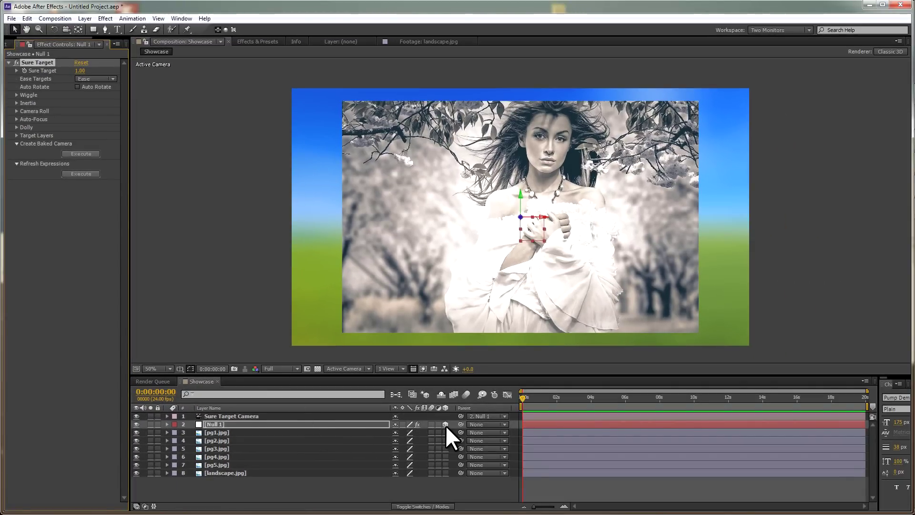
{"action": "left_click", "coordinate": [267, 416]}
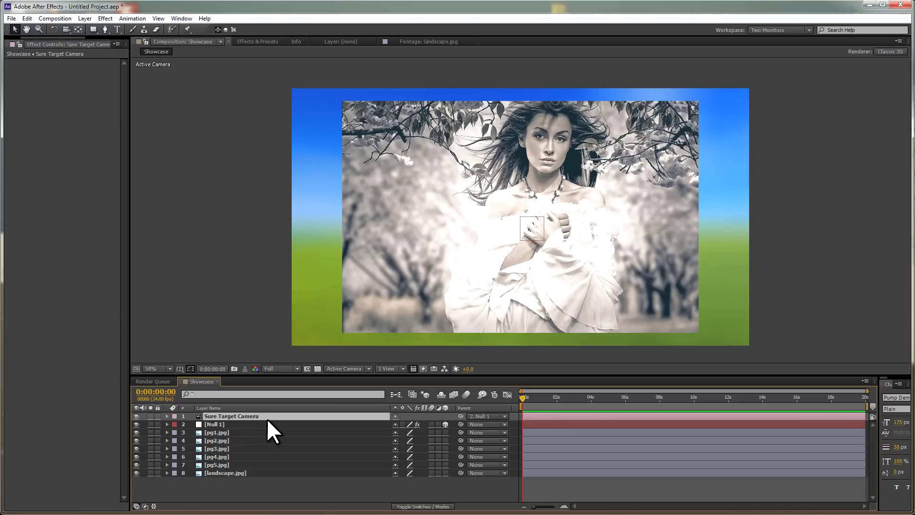
{"action": "left_click", "coordinate": [249, 423]}
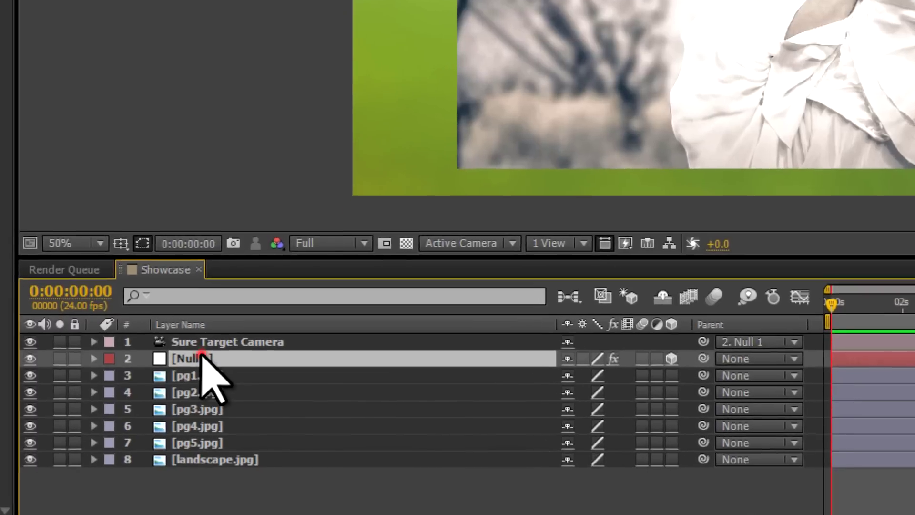
Switch on the 3D Layer and Motion Blur switches for pg1–pg5
{"action": "left_click", "coordinate": [201, 355]}
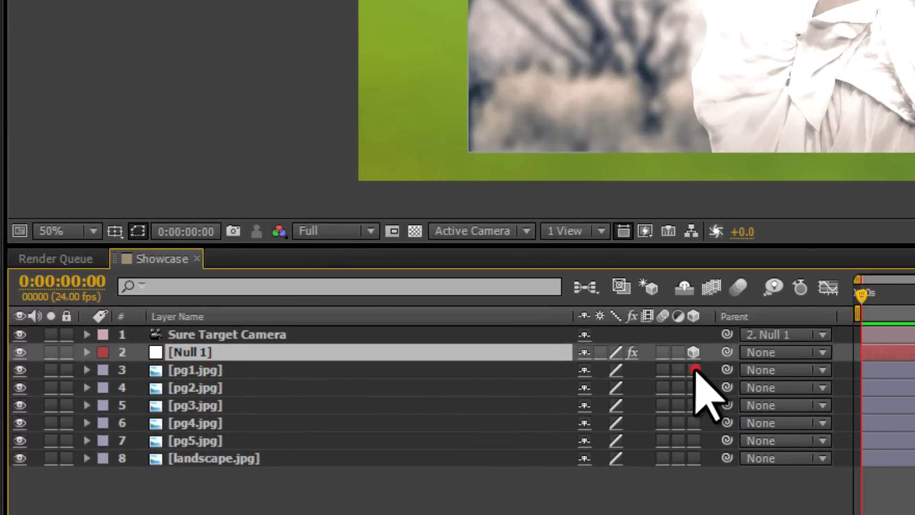
{"action": "left_click_drag", "start_coordinate": [694, 370], "coordinate": [695, 433]}
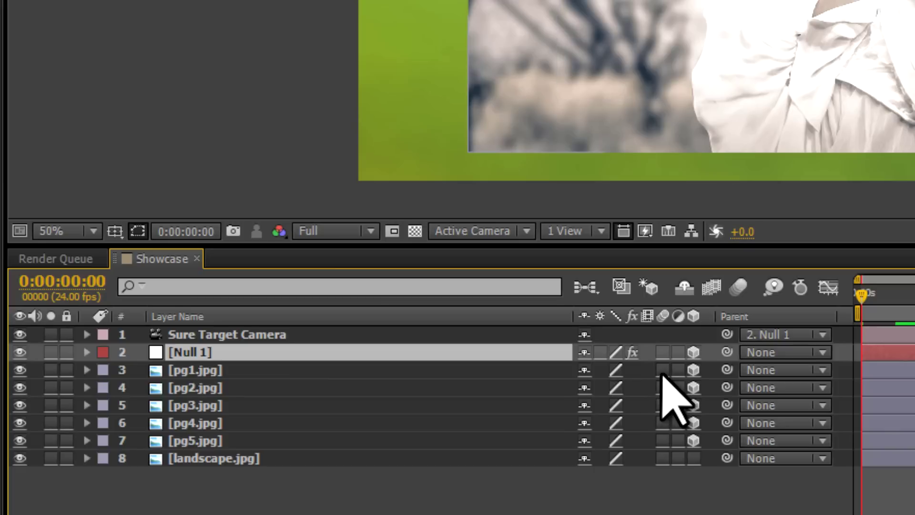
{"action": "left_click_drag", "start_coordinate": [662, 370], "coordinate": [664, 435]}
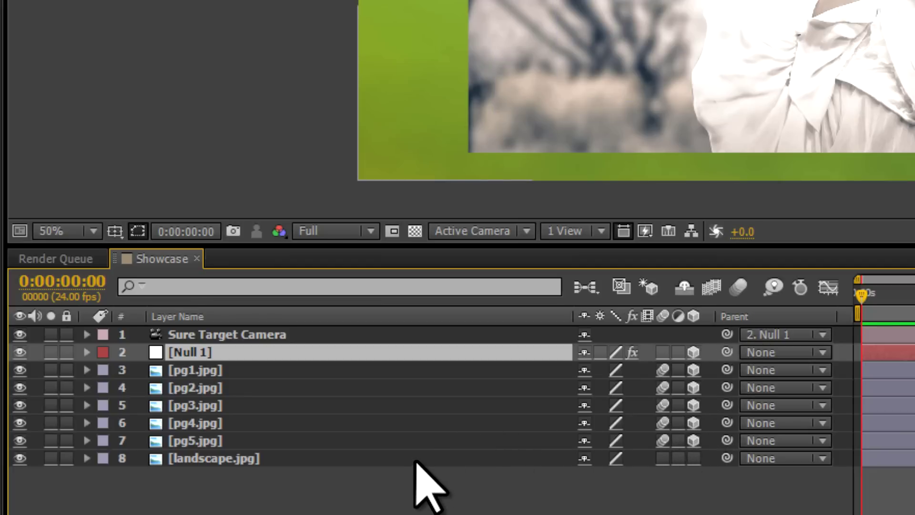
Expand Null 1's Sure Target settings and start keyframing the Sure Target value
{"action": "left_click", "coordinate": [87, 352]}
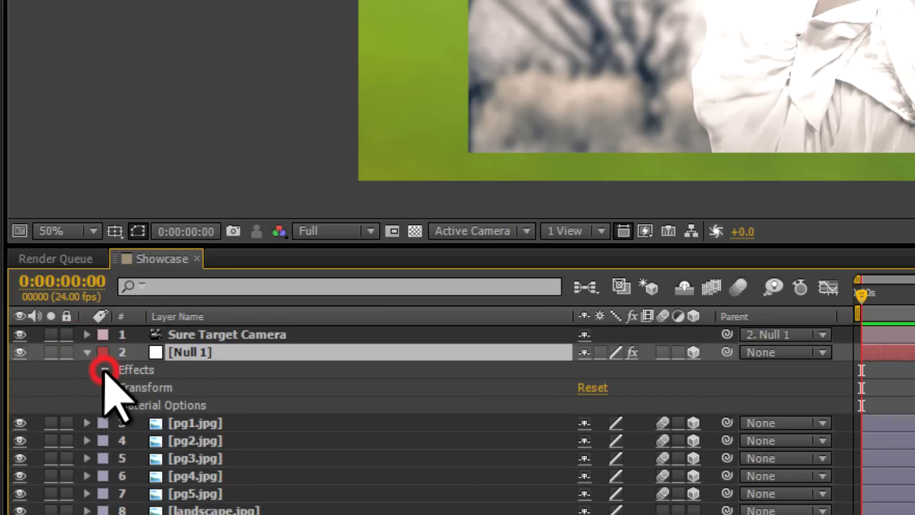
{"action": "left_click", "coordinate": [105, 370]}
{"action": "left_click", "coordinate": [121, 387]}
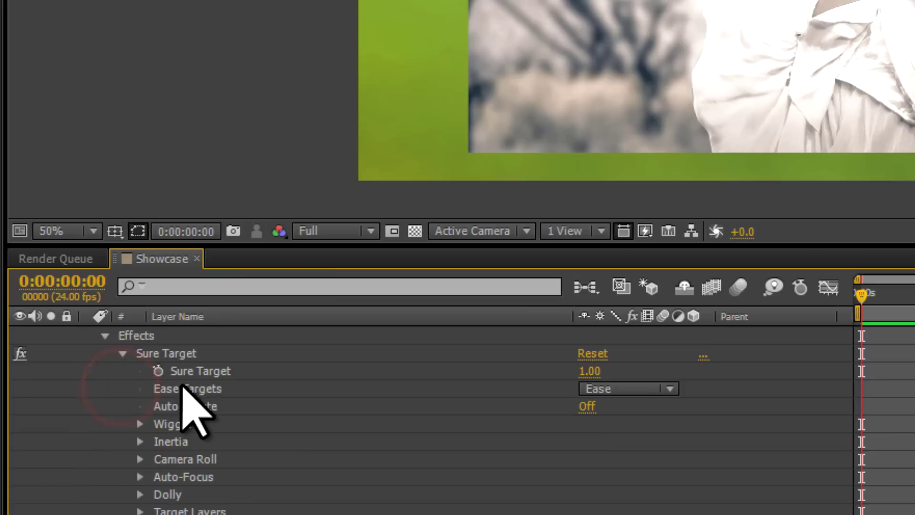
{"action": "left_click", "coordinate": [217, 355]}
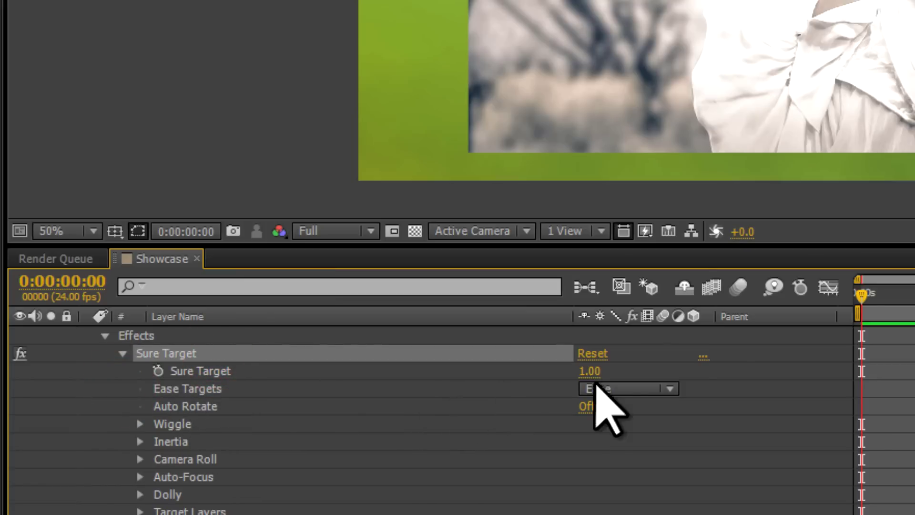
{"action": "left_click", "coordinate": [157, 370]}
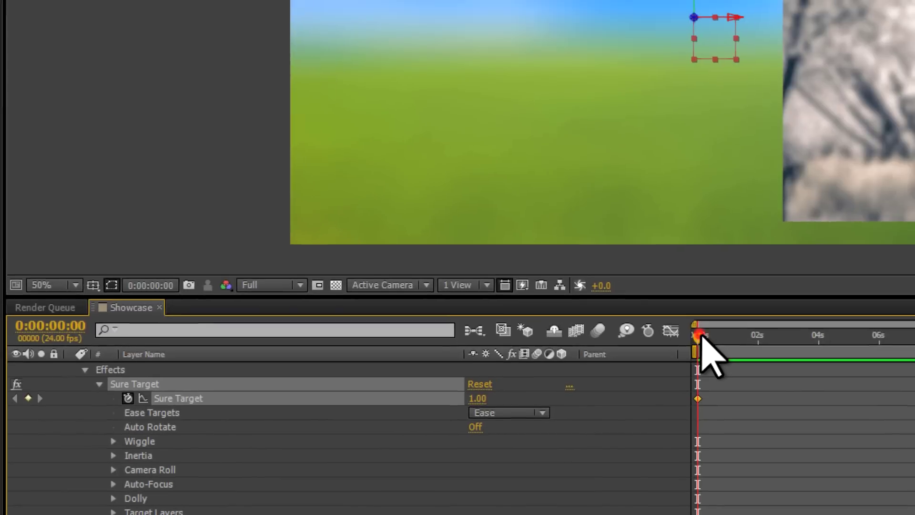
Add Sure Target keyframes of 2 at about 0:00:01:21 and 3 at about 0:00:03:17
{"action": "left_click_drag", "start_coordinate": [698, 337], "coordinate": [755, 343]}
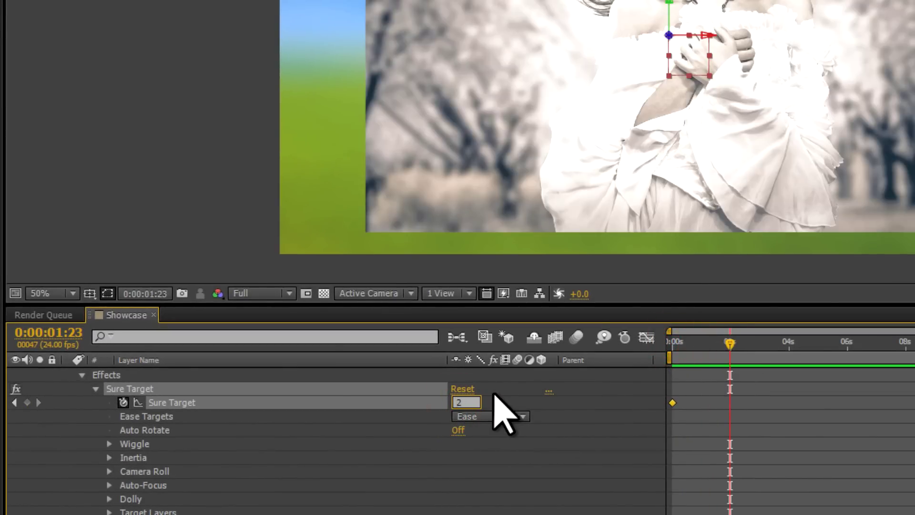
{"action": "key", "text": "Return"}
{"action": "left_click_drag", "start_coordinate": [729, 342], "coordinate": [781, 343]}
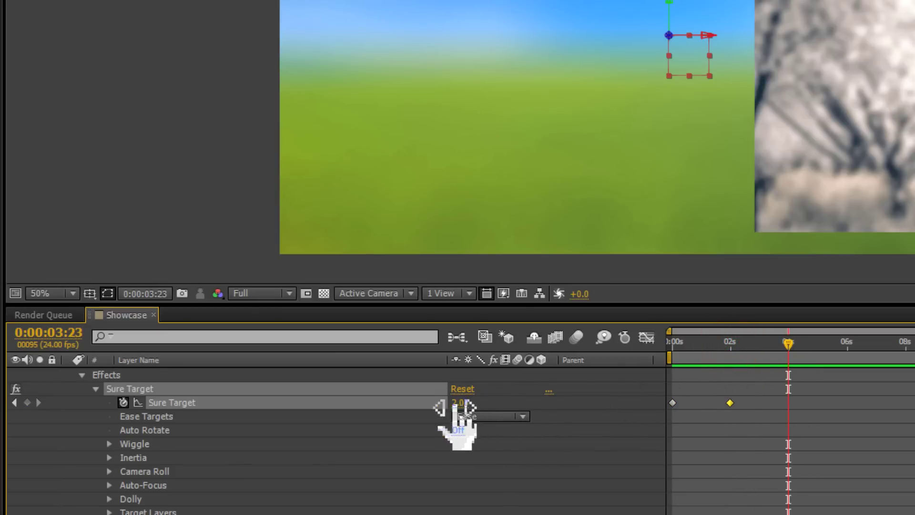
{"action": "left_click", "coordinate": [459, 402]}
{"action": "type", "text": "3"}
{"action": "key", "text": "Return"}
Add Sure Target keyframes of 4 near 0:00:06:01 and 5 at 0:00:07:23
{"action": "left_click_drag", "start_coordinate": [790, 342], "coordinate": [848, 357]}
{"action": "left_click", "coordinate": [461, 403]}
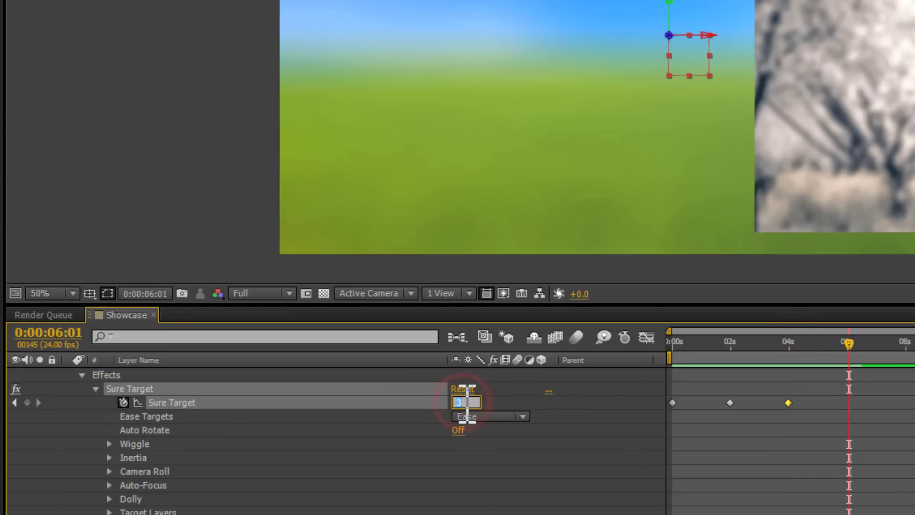
{"action": "key", "text": "Return"}
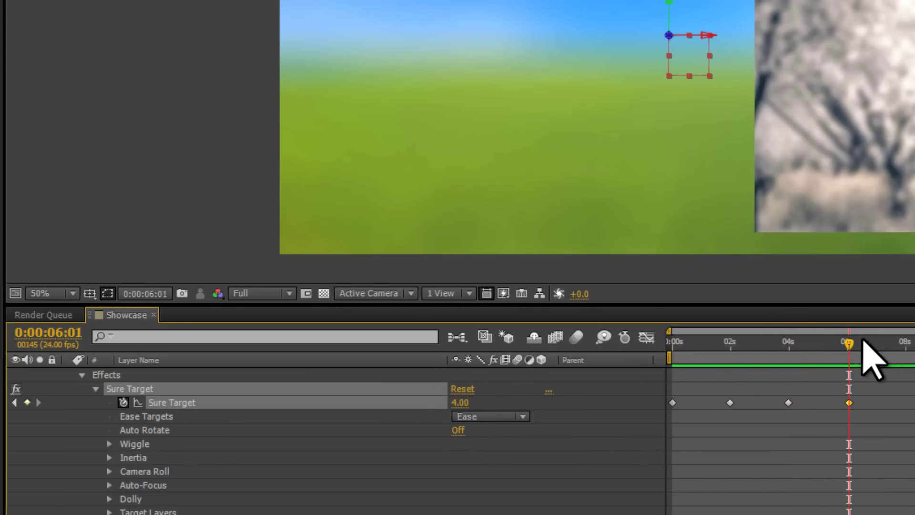
{"action": "left_click_drag", "start_coordinate": [848, 342], "coordinate": [911, 365]}
{"action": "left_click", "coordinate": [455, 403]}
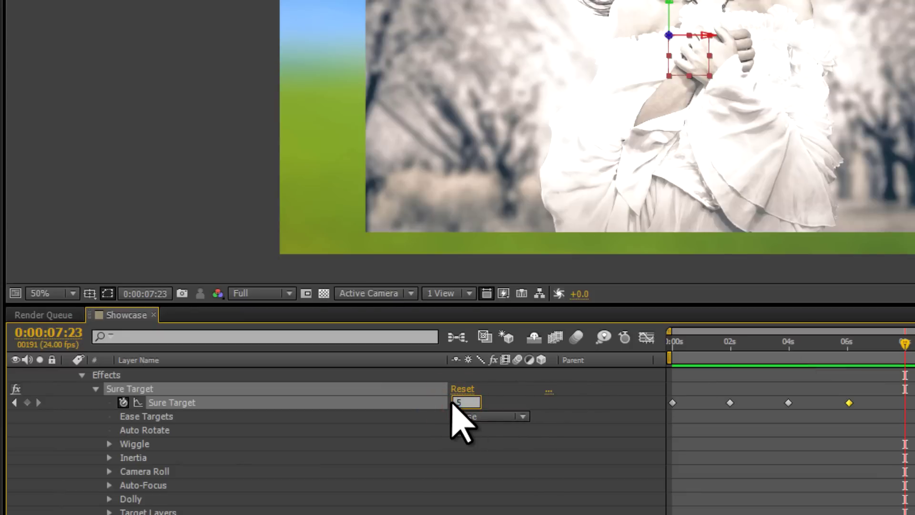
{"action": "key", "text": "Return"}
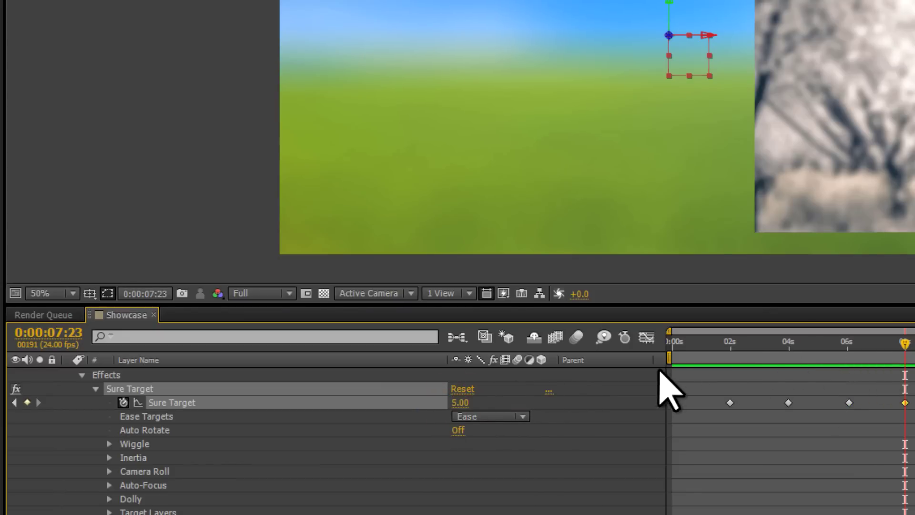
{"action": "scroll", "coordinate": [101, 385], "scroll_direction": "up", "scroll_amount": 2}
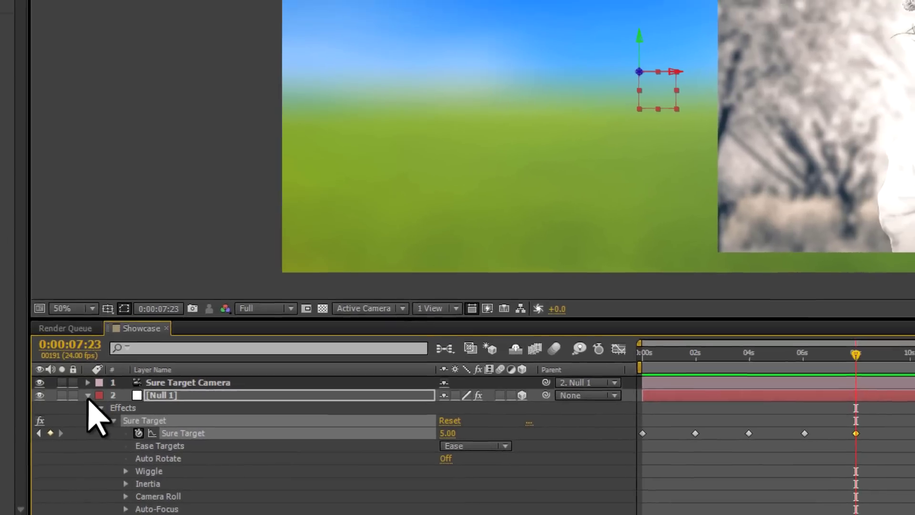
Expand Target Layers and assign pg1.jpg, pg2.jpg, pg3.jpg, pg4.jpg and pg5.jpg to Targets 1–5
{"action": "left_click", "coordinate": [67, 388]}
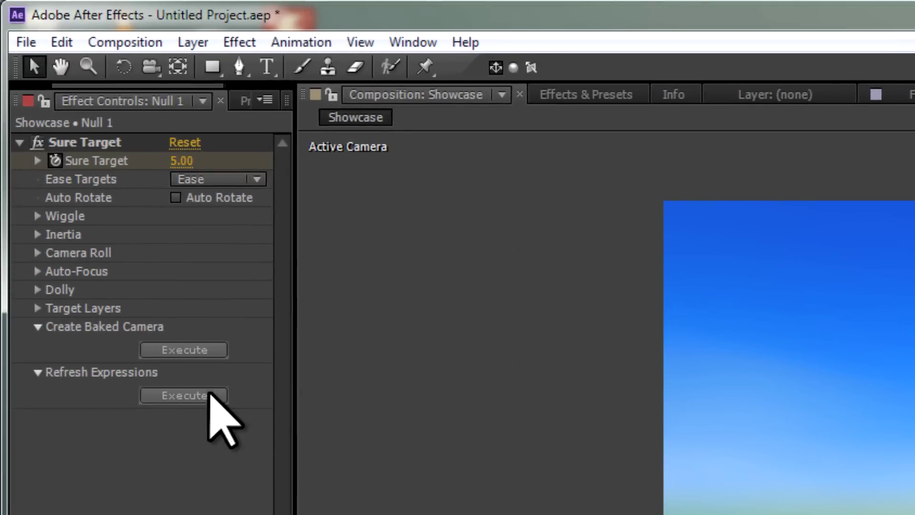
{"action": "left_click", "coordinate": [37, 308]}
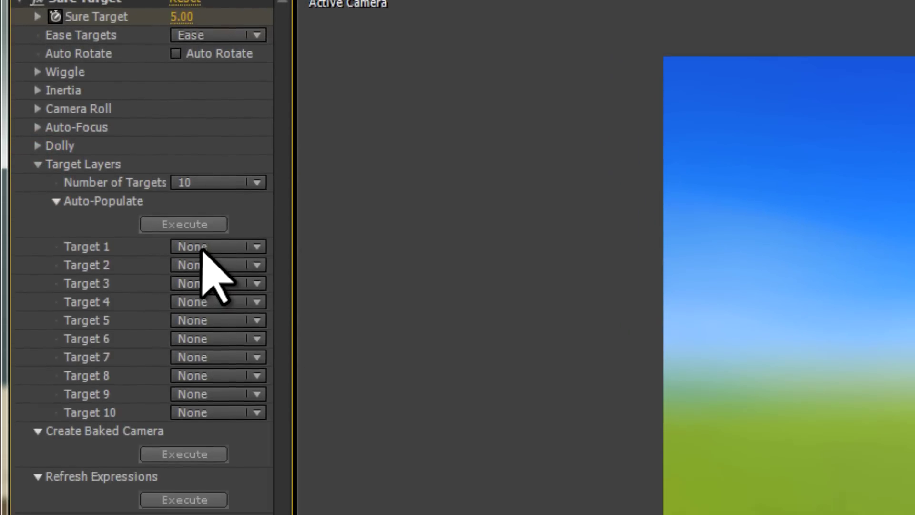
{"action": "left_click", "coordinate": [205, 300]}
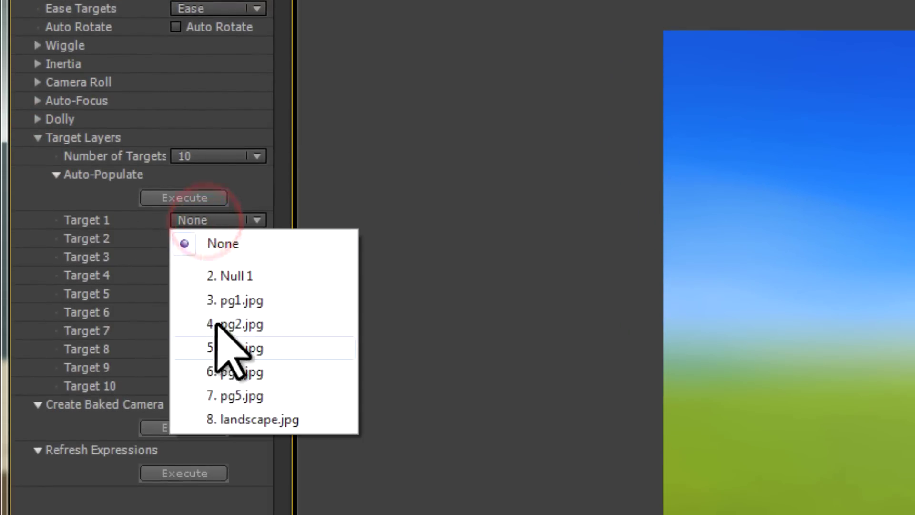
{"action": "left_click", "coordinate": [241, 300]}
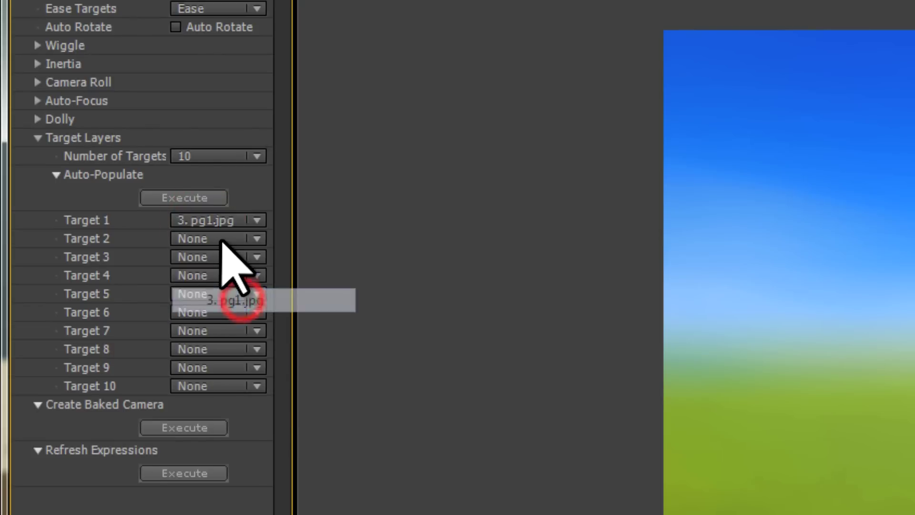
{"action": "left_click", "coordinate": [219, 238]}
{"action": "left_click", "coordinate": [231, 343]}
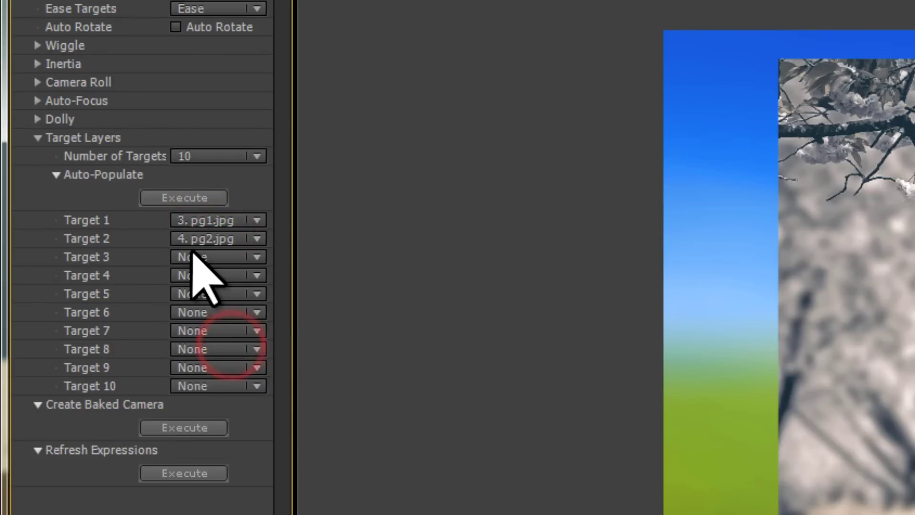
{"action": "left_click", "coordinate": [204, 257]}
{"action": "left_click", "coordinate": [234, 381]}
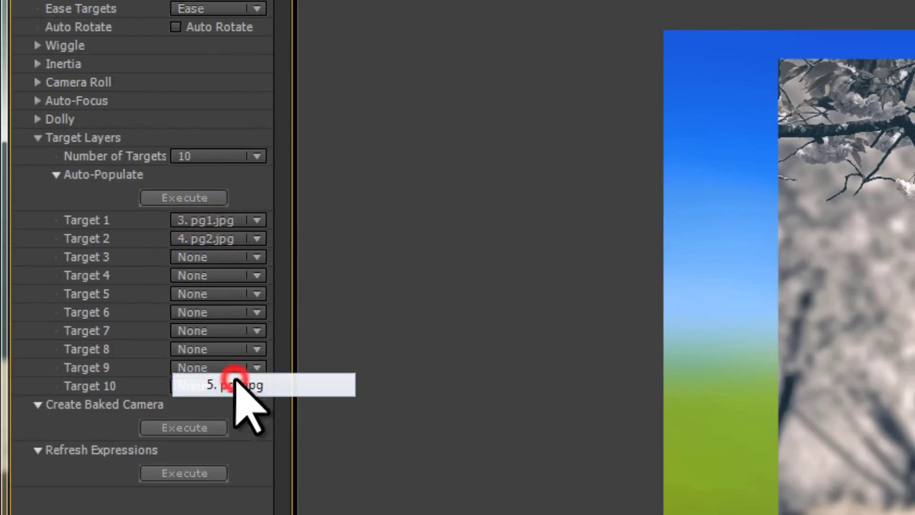
{"action": "left_click", "coordinate": [203, 276]}
{"action": "left_click", "coordinate": [234, 427]}
{"action": "left_click", "coordinate": [200, 294]}
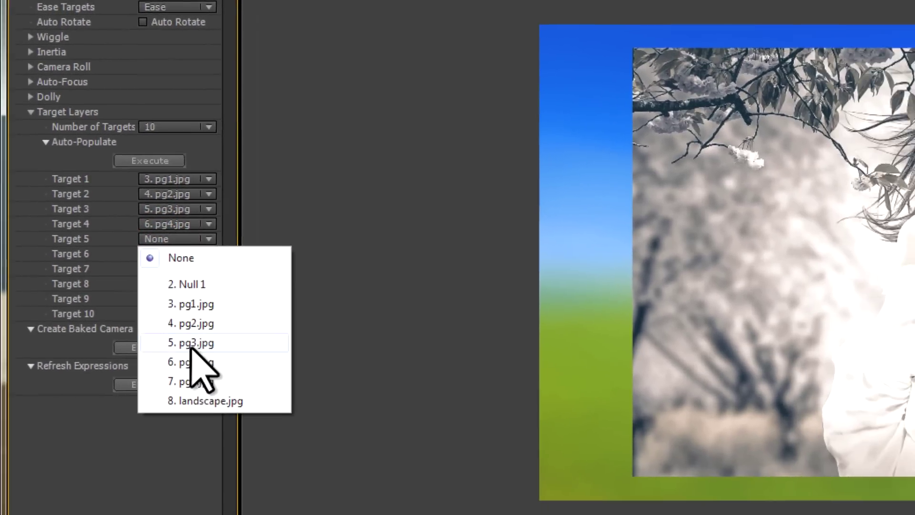
{"action": "left_click", "coordinate": [240, 468]}
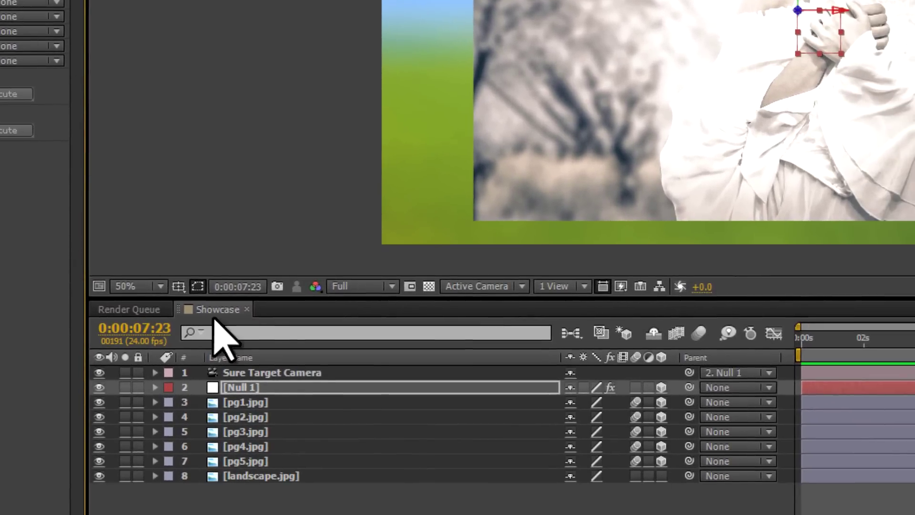
Return to 0:00:00:00 and play the Sure Target camera preview, stopping back at the start
{"action": "left_click", "coordinate": [305, 387]}
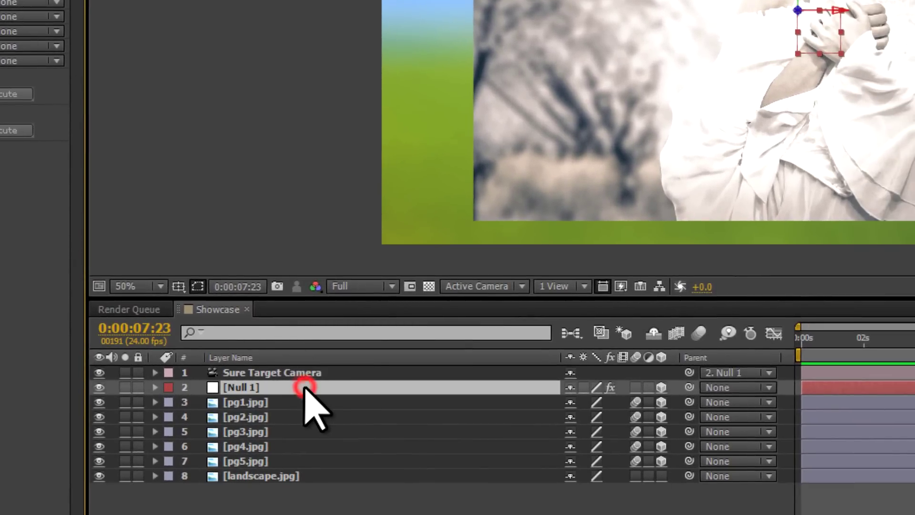
{"action": "left_click_drag", "start_coordinate": [905, 338], "coordinate": [751, 276]}
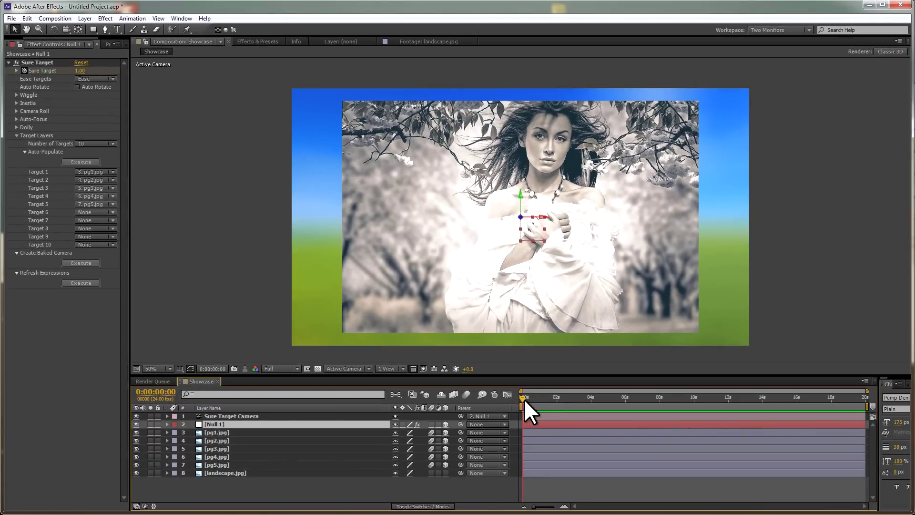
{"action": "key", "text": "space"}
{"action": "key", "text": "space"}
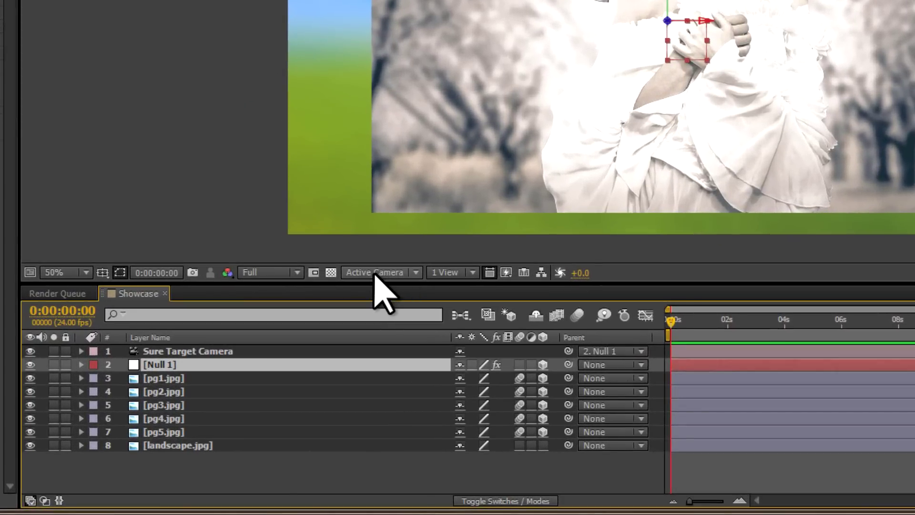
Switch the viewer to Custom View 1 at 25% and label the Sure Target Camera layer blue
{"action": "left_click", "coordinate": [354, 341]}
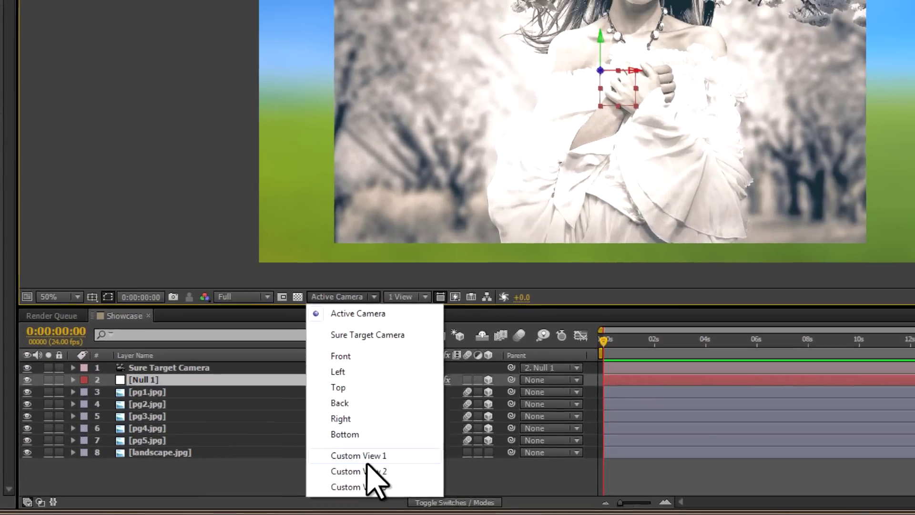
{"action": "left_click", "coordinate": [398, 448]}
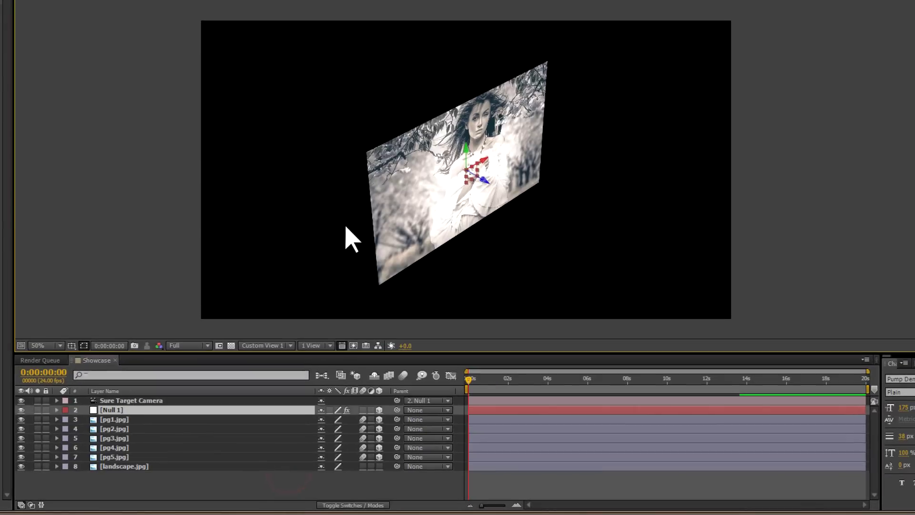
{"action": "key", "text": "comma"}
{"action": "key", "text": "comma"}
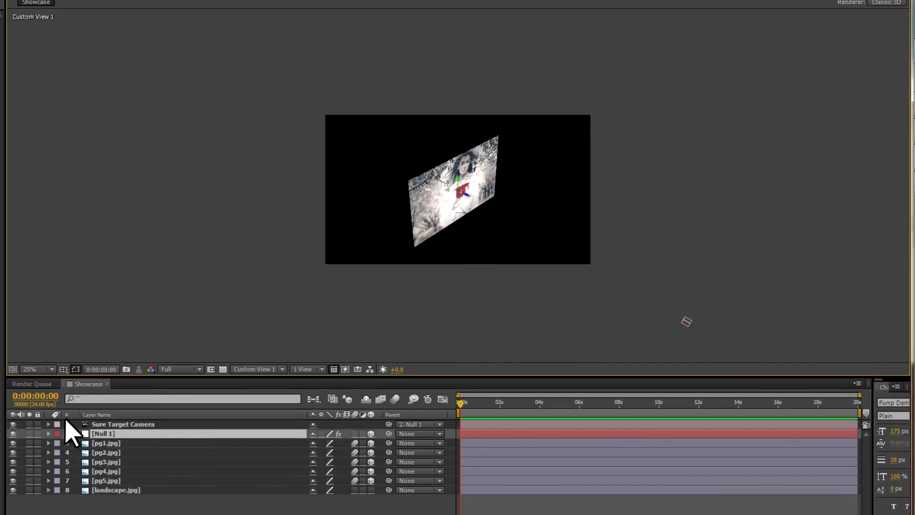
{"action": "left_click", "coordinate": [57, 424]}
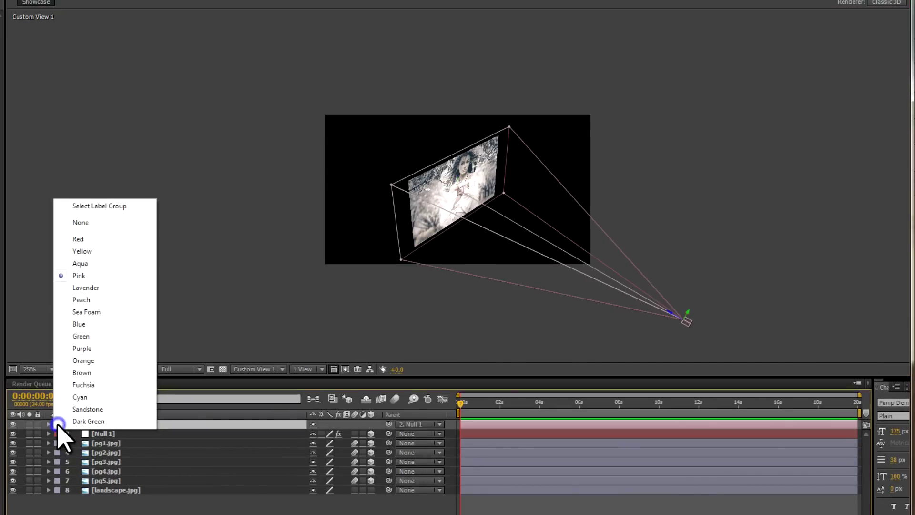
{"action": "left_click", "coordinate": [78, 324]}
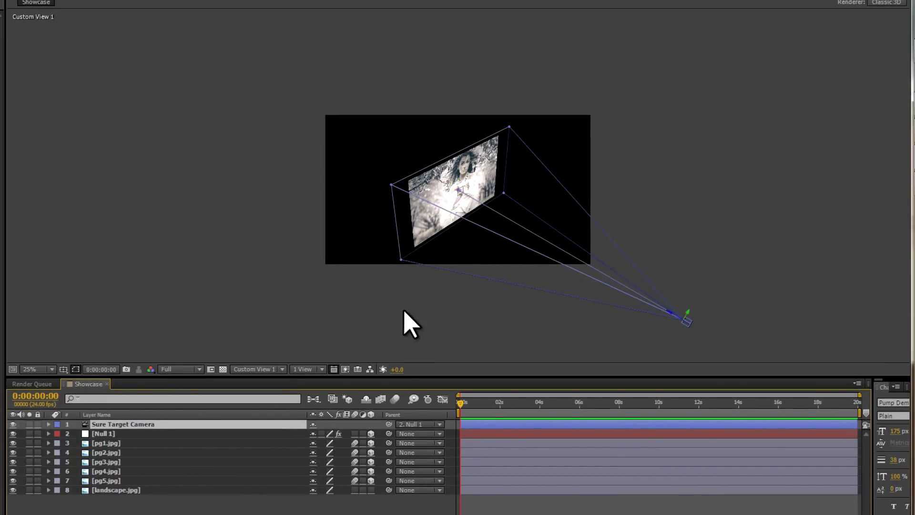
Move pg1.jpg up and to the right, outside the camera frame
{"action": "left_click", "coordinate": [451, 204]}
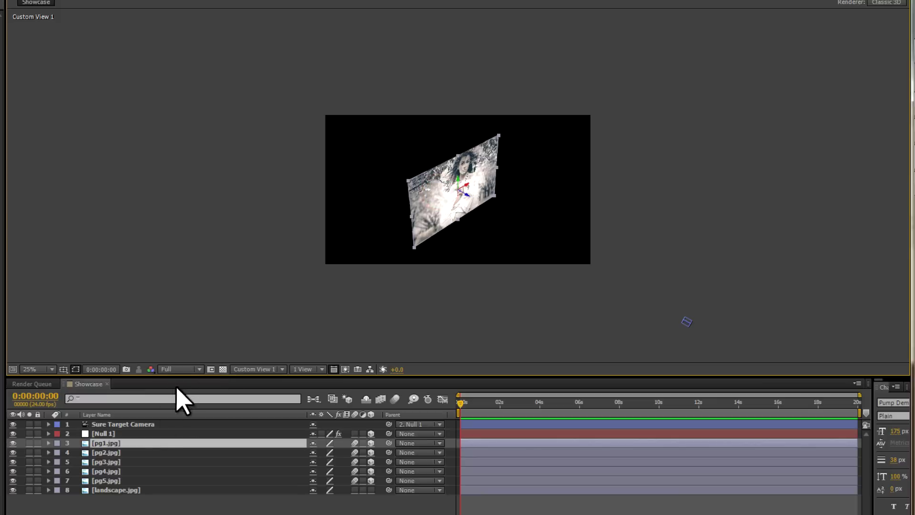
{"action": "left_click", "coordinate": [134, 442]}
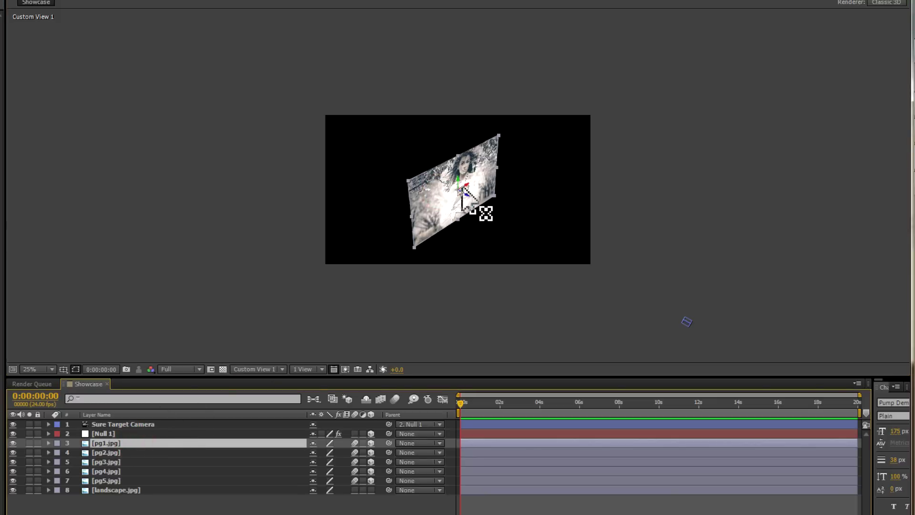
{"action": "left_click_drag", "start_coordinate": [466, 187], "coordinate": [700, 72]}
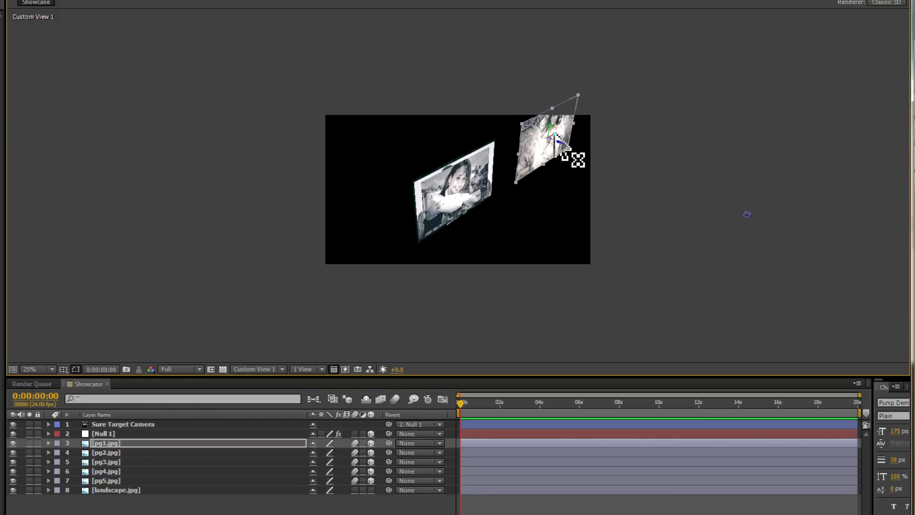
{"action": "left_click_drag", "start_coordinate": [560, 138], "coordinate": [739, 77]}
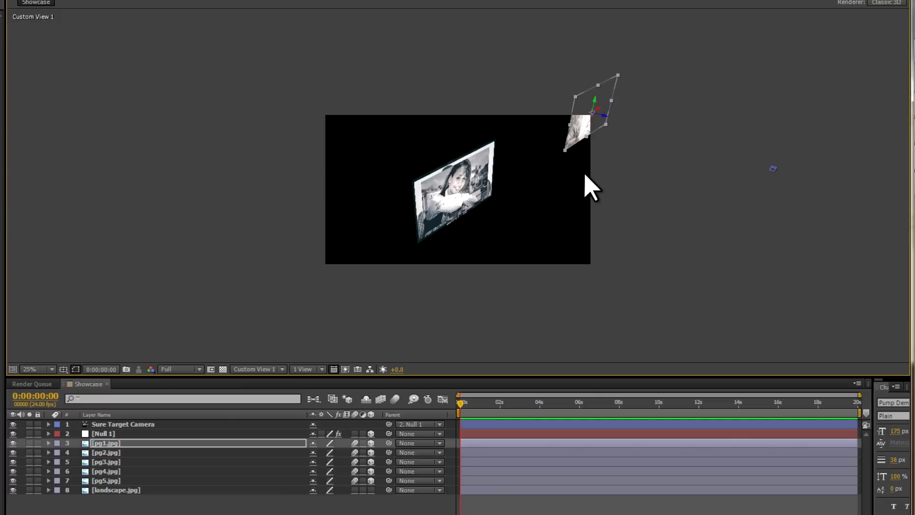
Move pg2.jpg down to the left and push pg3.jpg back and up above the frame
{"action": "left_click", "coordinate": [458, 205]}
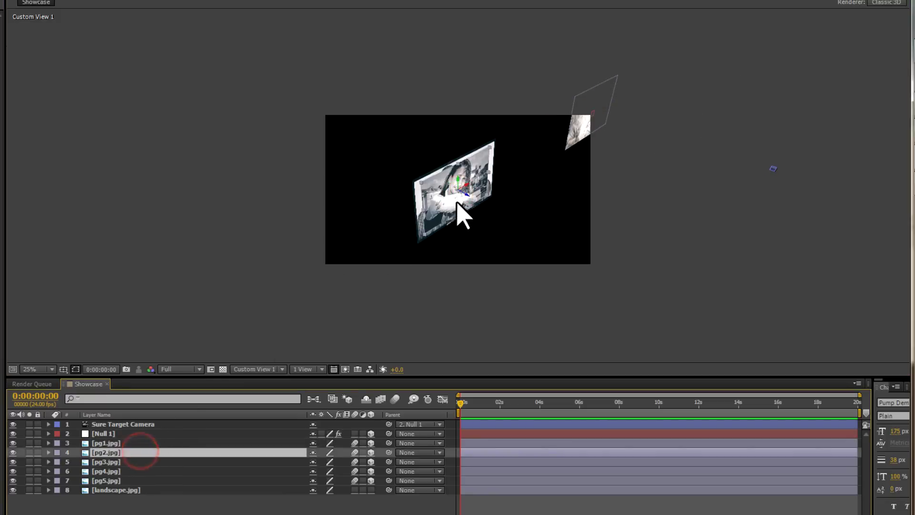
{"action": "left_click_drag", "start_coordinate": [485, 210], "coordinate": [261, 127]}
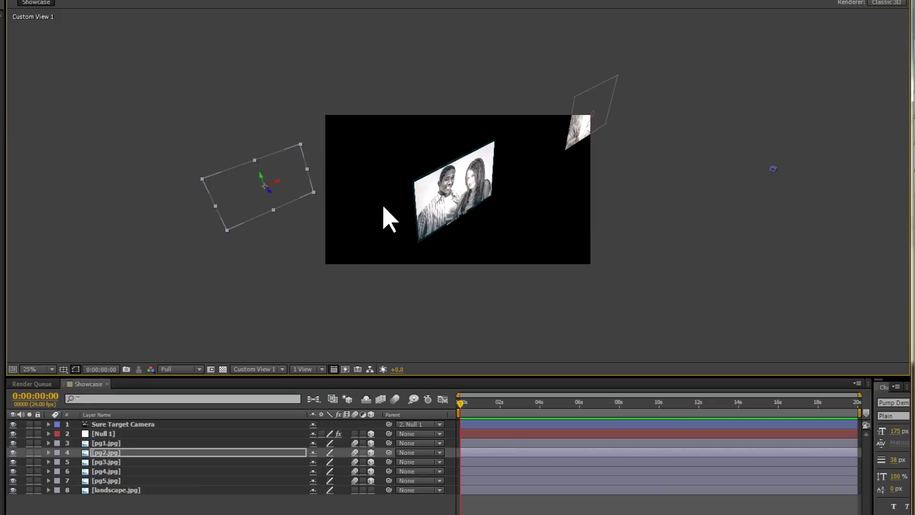
{"action": "left_click", "coordinate": [429, 198]}
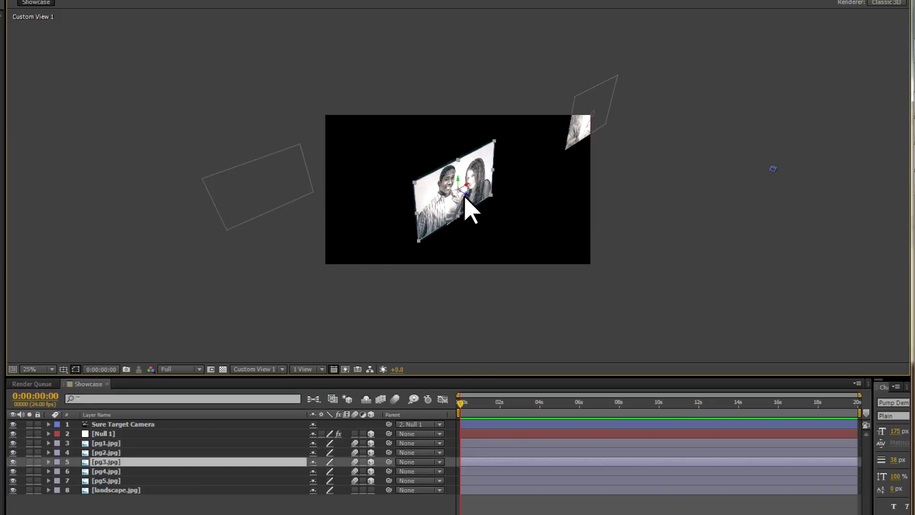
{"action": "left_click_drag", "start_coordinate": [467, 195], "coordinate": [305, 108]}
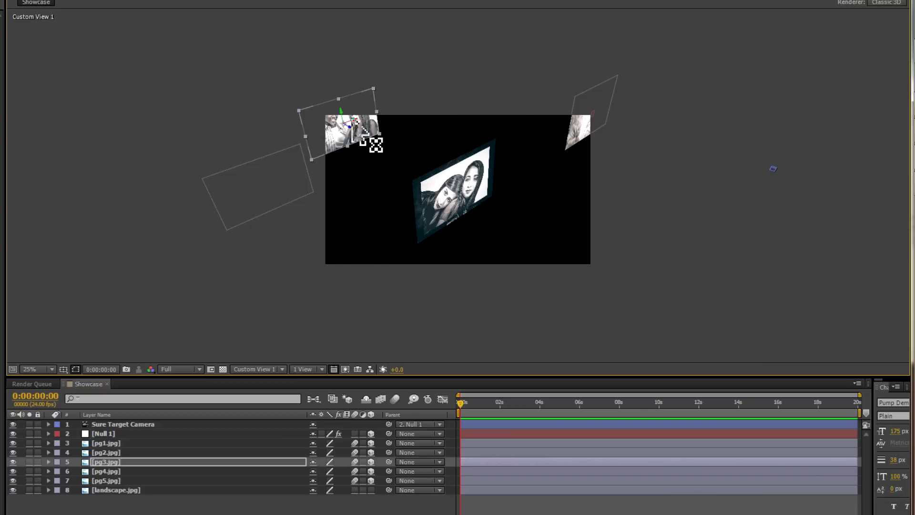
{"action": "left_click_drag", "start_coordinate": [363, 136], "coordinate": [714, 51]}
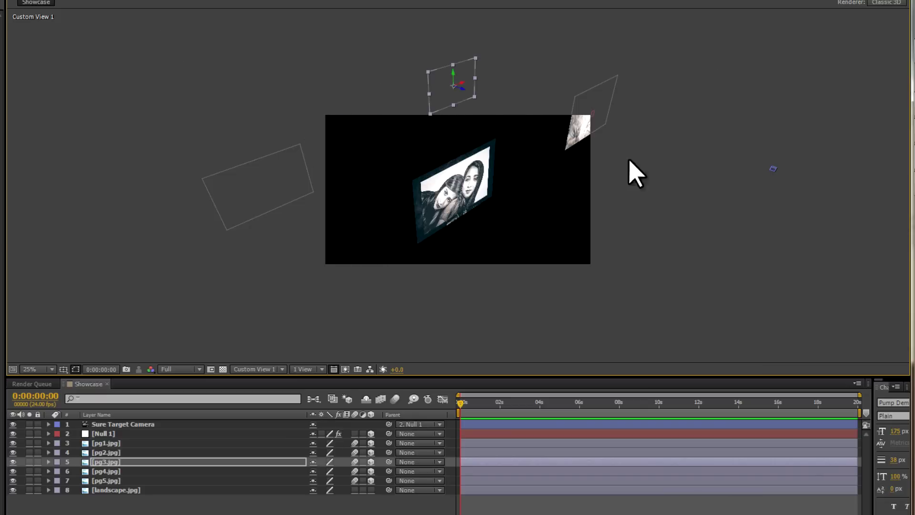
Push pg4.jpg and pg5.jpg back in depth toward the upper left, then zoom out to 12.5%
{"action": "left_click", "coordinate": [472, 193]}
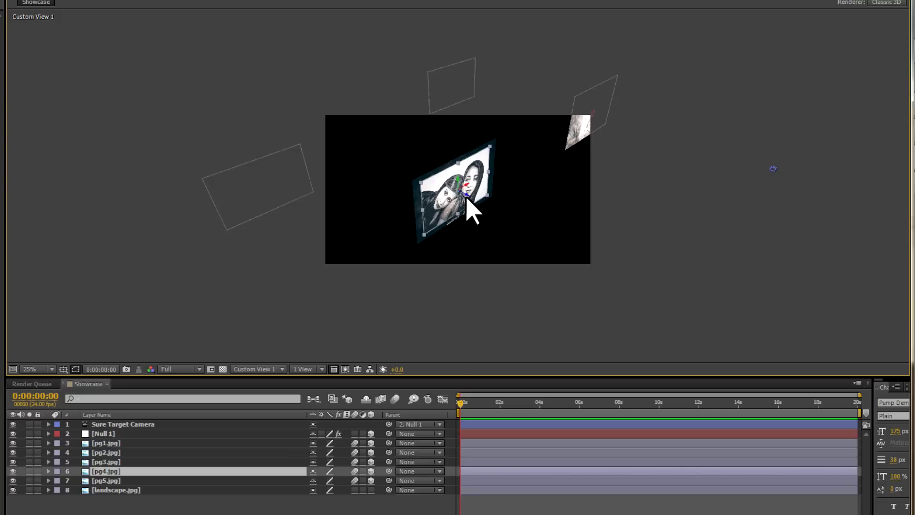
{"action": "left_click_drag", "start_coordinate": [467, 202], "coordinate": [25, 41]}
{"action": "left_click_drag", "start_coordinate": [331, 117], "coordinate": [45, 55]}
{"action": "left_click", "coordinate": [449, 190]}
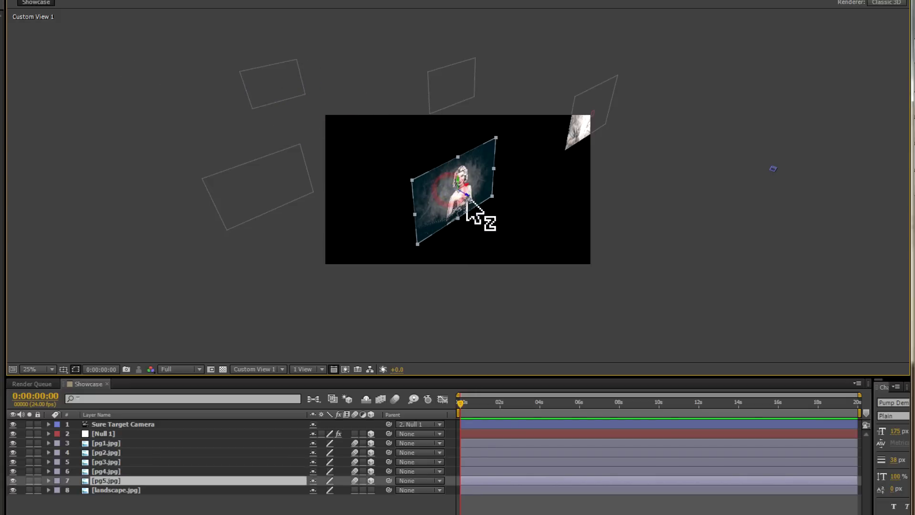
{"action": "left_click_drag", "start_coordinate": [467, 202], "coordinate": [6, 51]}
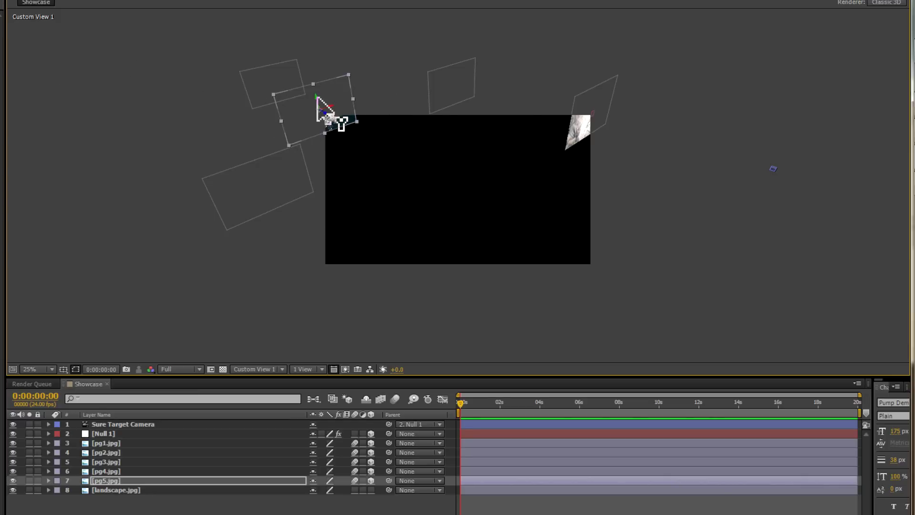
{"action": "left_click_drag", "start_coordinate": [315, 94], "coordinate": [314, 2]}
{"action": "key", "text": "comma"}
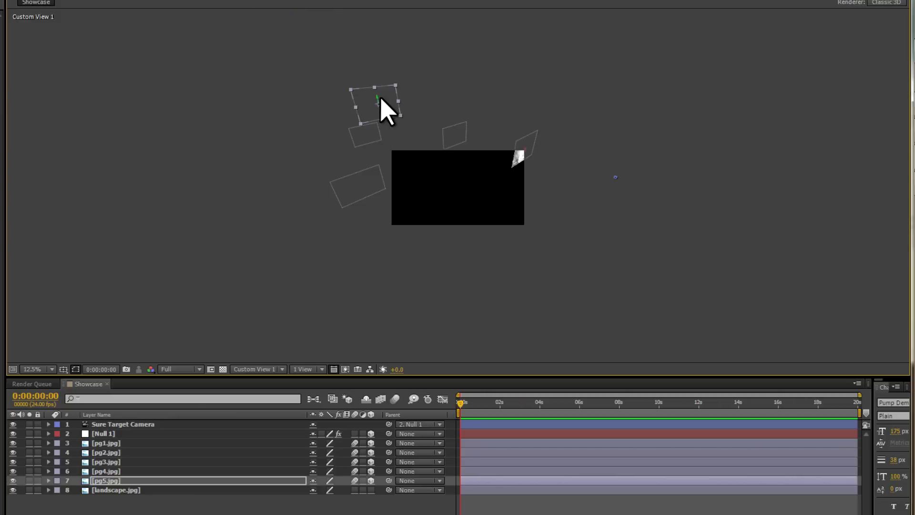
Raise pg5.jpg slightly and preview the animation from the start
{"action": "left_click_drag", "start_coordinate": [377, 96], "coordinate": [384, 92]}
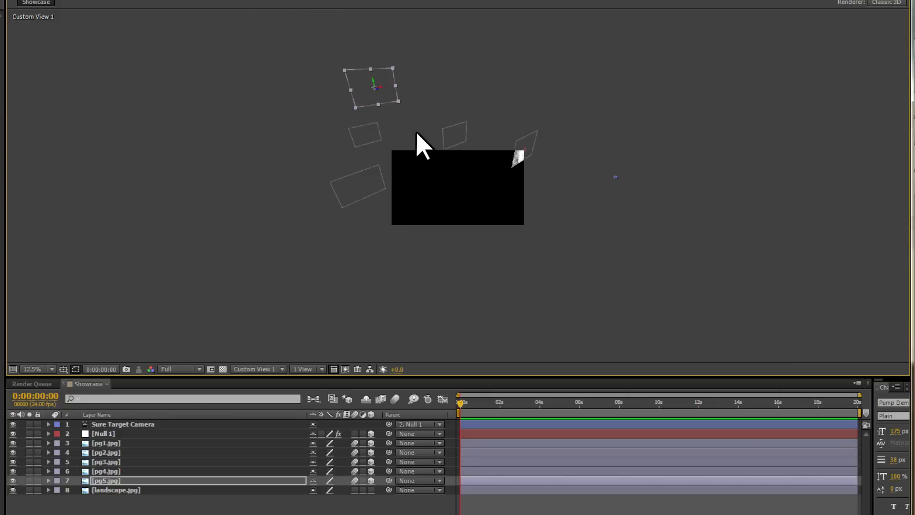
{"action": "left_click", "coordinate": [459, 405]}
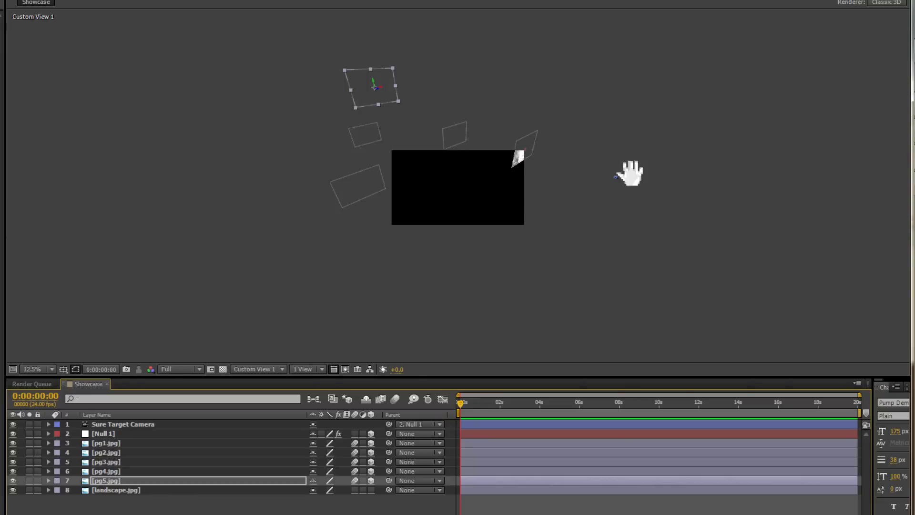
{"action": "key", "text": "space"}
{"action": "key", "text": "space"}
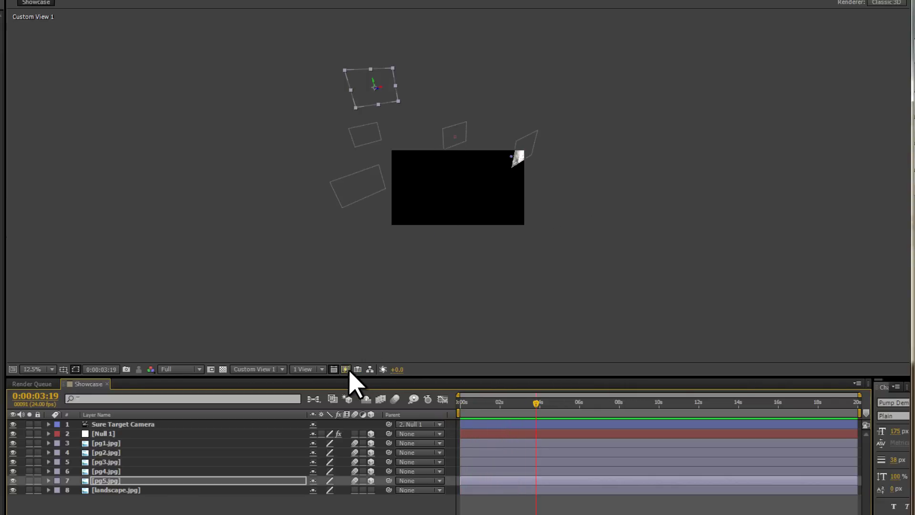
Set Fast Previews to Wireframe, reframe the view at 25%, and preview the Sure Target Camera move
{"action": "left_click", "coordinate": [346, 370]}
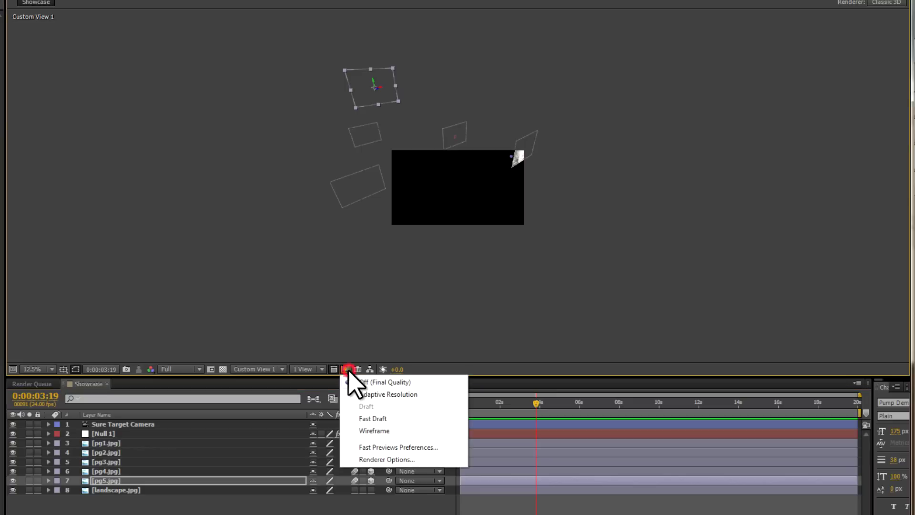
{"action": "left_click", "coordinate": [373, 431]}
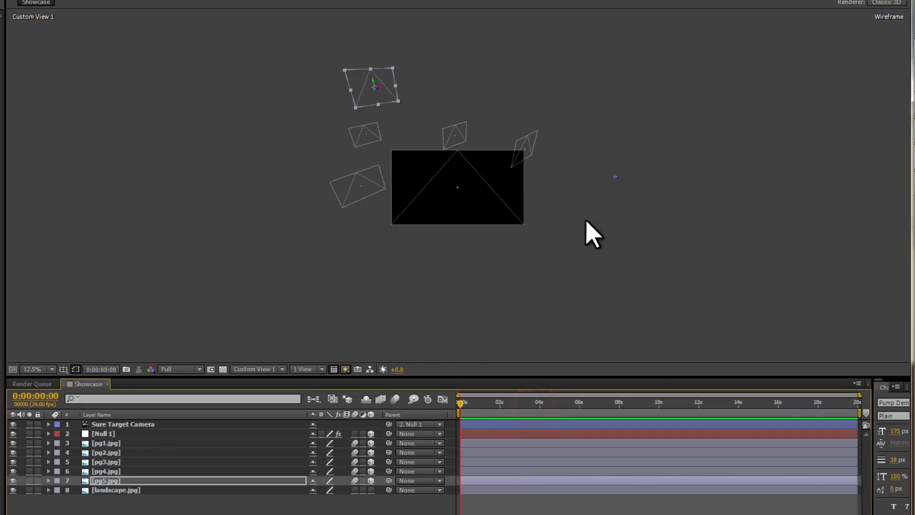
{"action": "left_click_drag", "start_coordinate": [608, 190], "coordinate": [603, 241]}
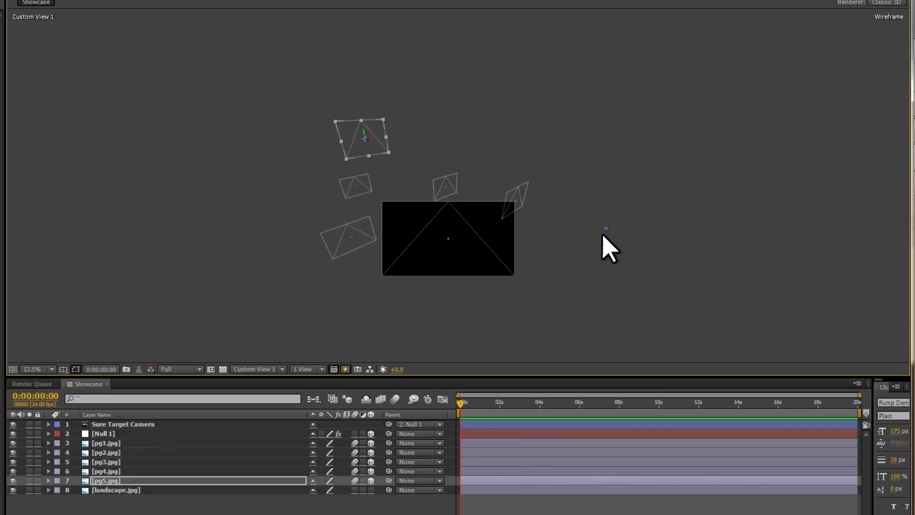
{"action": "key", "text": "period"}
{"action": "left_click_drag", "start_coordinate": [600, 274], "coordinate": [613, 240]}
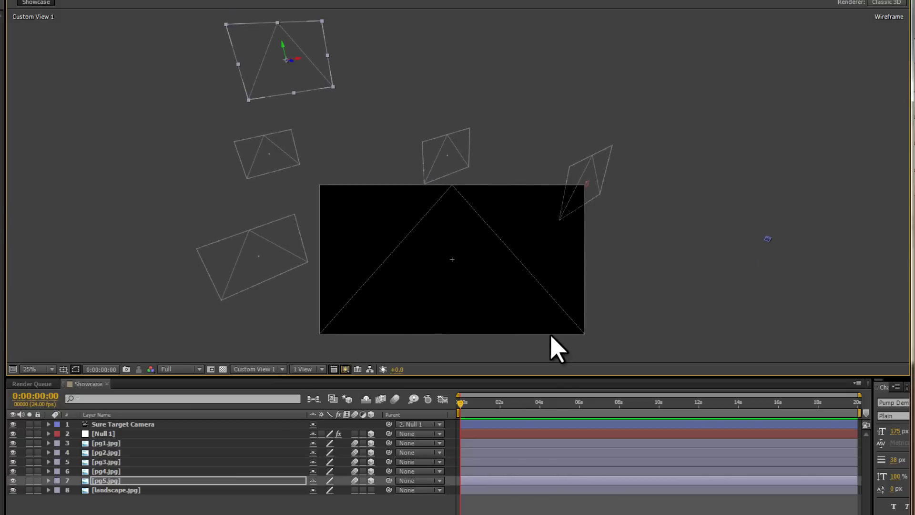
{"action": "left_click", "coordinate": [191, 424]}
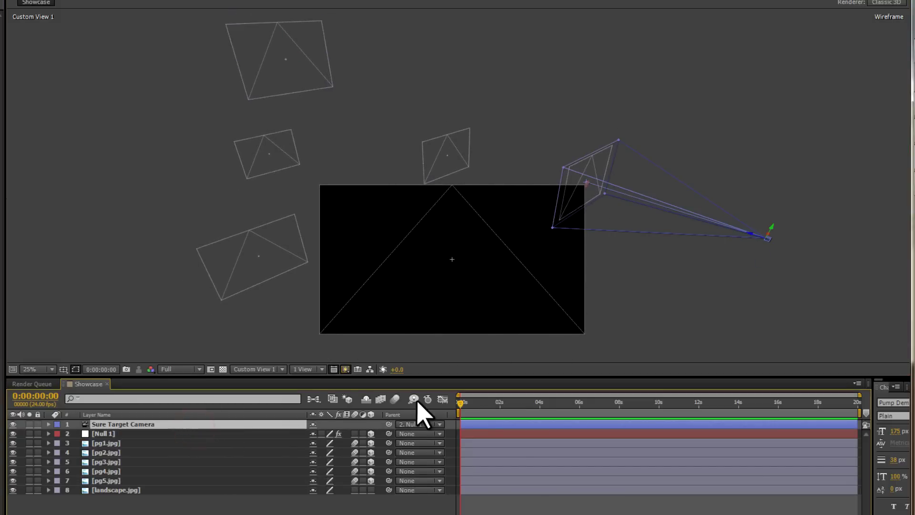
{"action": "key", "text": "space"}
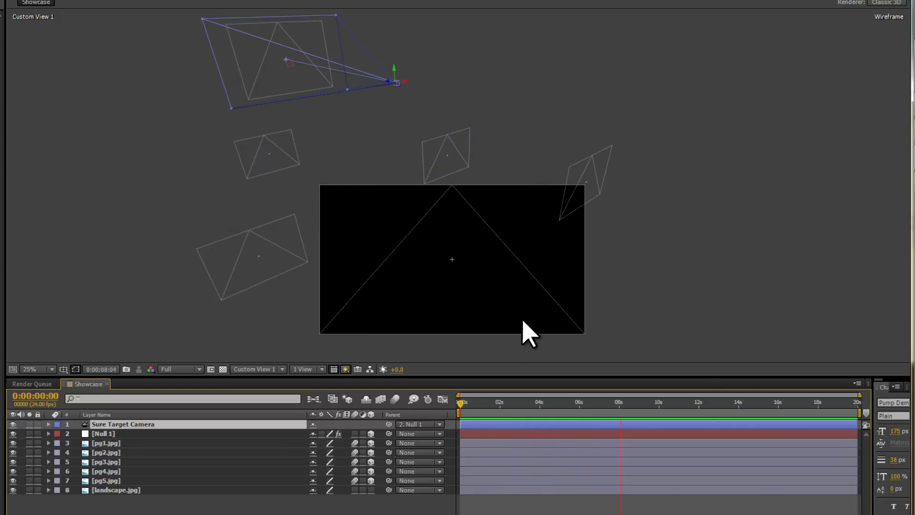
View the scene through the Sure Target Camera with Fast Previews set to Off (Final Quality)
{"action": "left_click", "coordinate": [269, 370]}
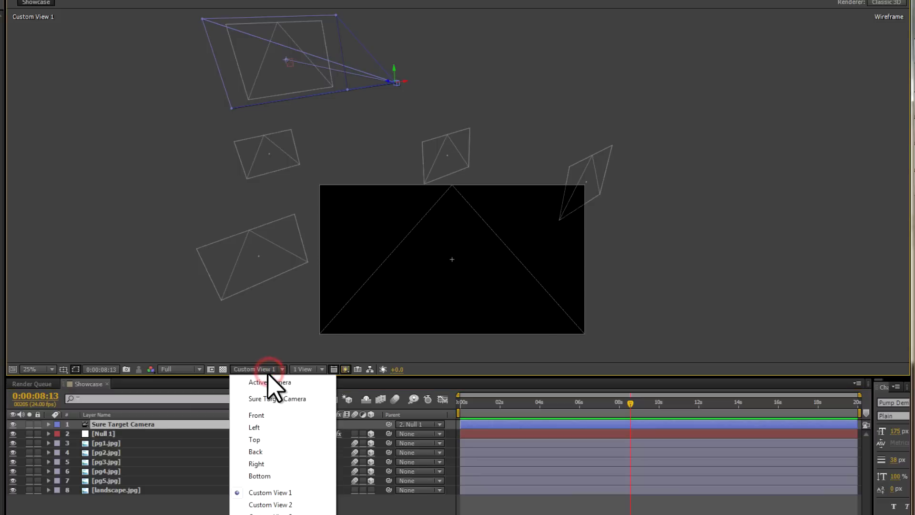
{"action": "left_click", "coordinate": [270, 399]}
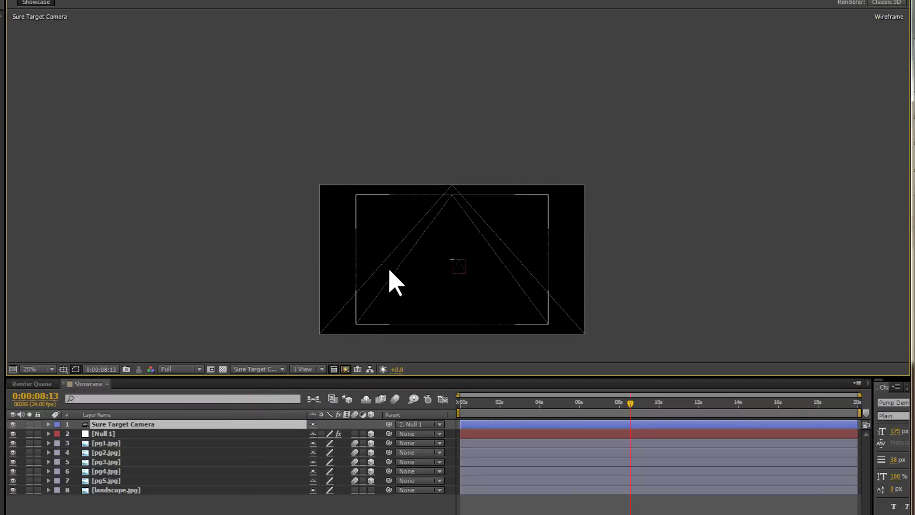
{"action": "left_click", "coordinate": [346, 369]}
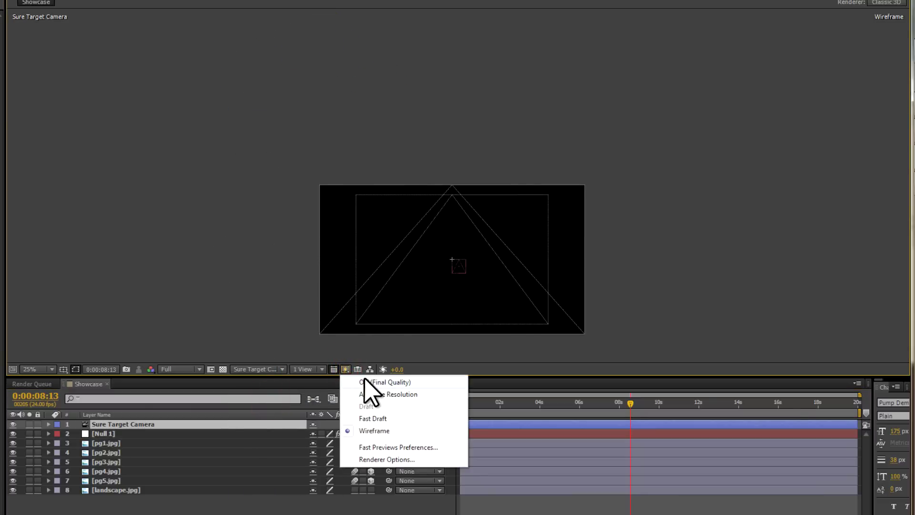
{"action": "left_click", "coordinate": [376, 382]}
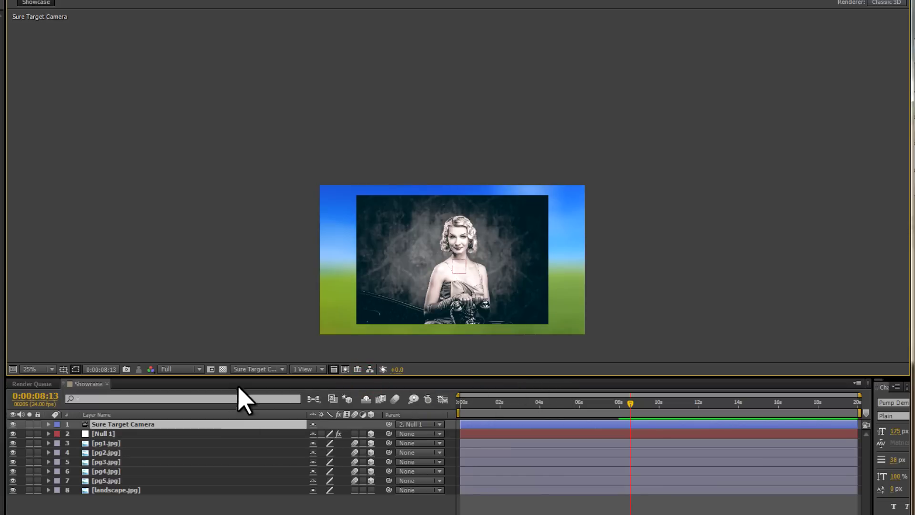
Set preview resolution to Quarter, reframe the view at 50%, and return to the first frame
{"action": "left_click", "coordinate": [178, 370]}
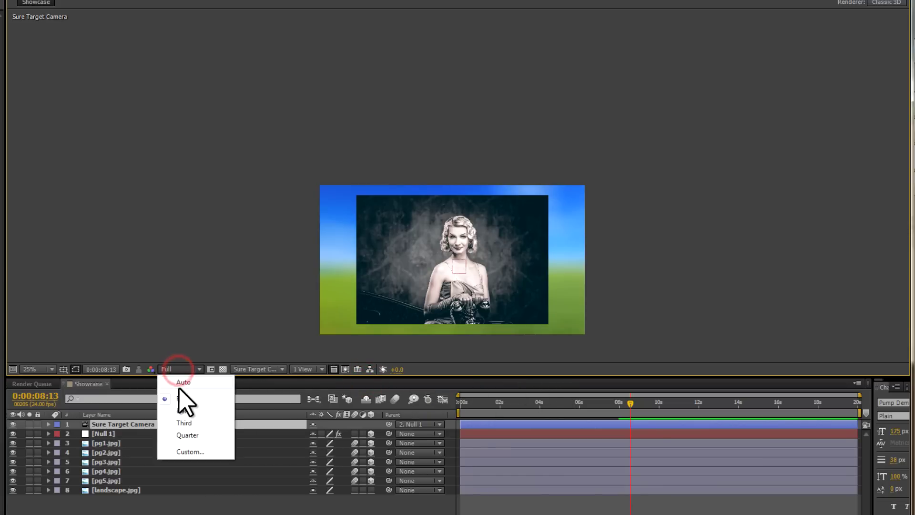
{"action": "left_click", "coordinate": [187, 435]}
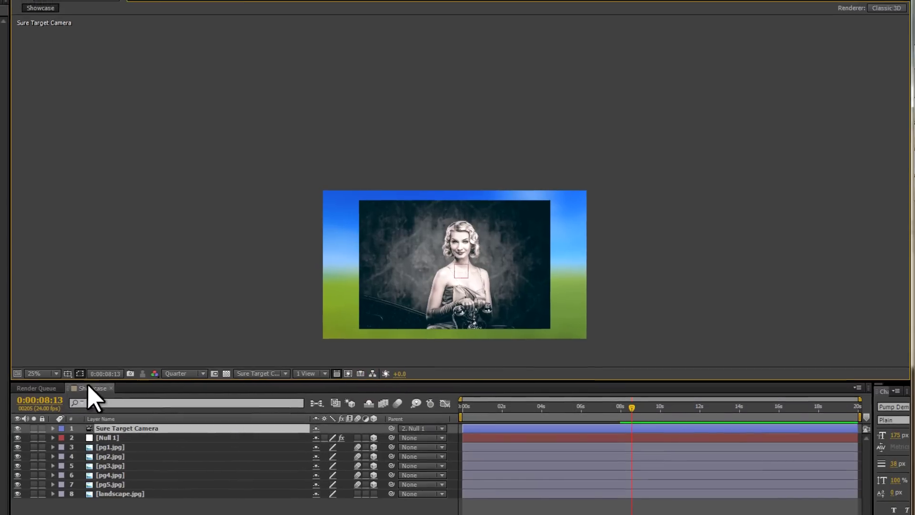
{"action": "left_click_drag", "start_coordinate": [608, 266], "coordinate": [604, 143]}
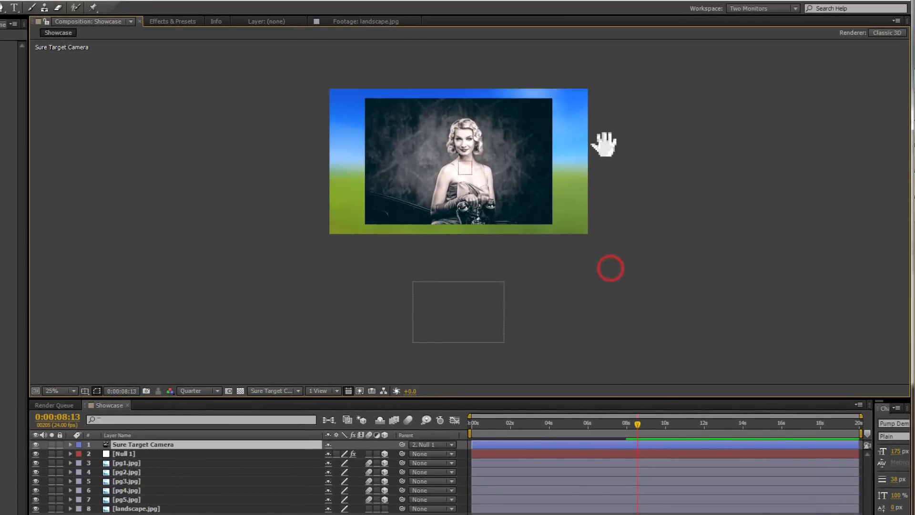
{"action": "scroll", "coordinate": [604, 143], "scroll_direction": "up", "scroll_amount": 4}
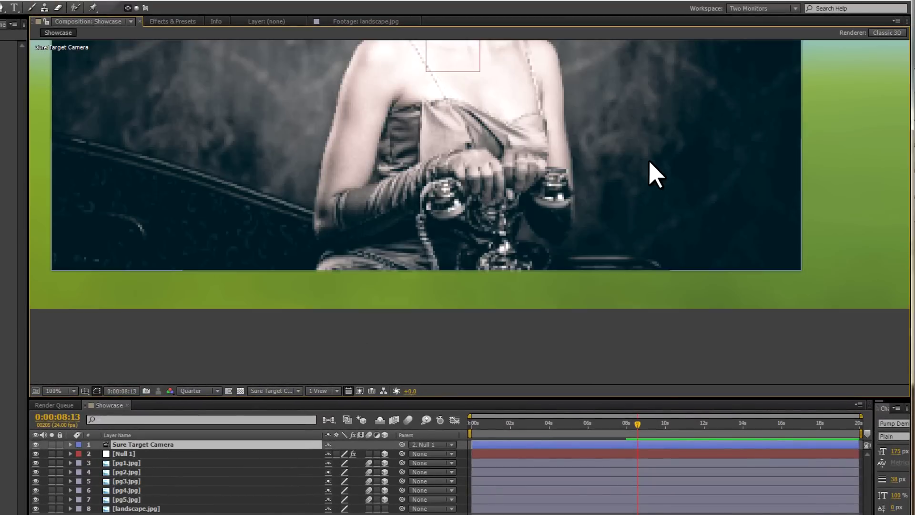
{"action": "left_click_drag", "start_coordinate": [655, 175], "coordinate": [653, 204]}
{"action": "scroll", "coordinate": [662, 264], "scroll_direction": "down", "scroll_amount": 2}
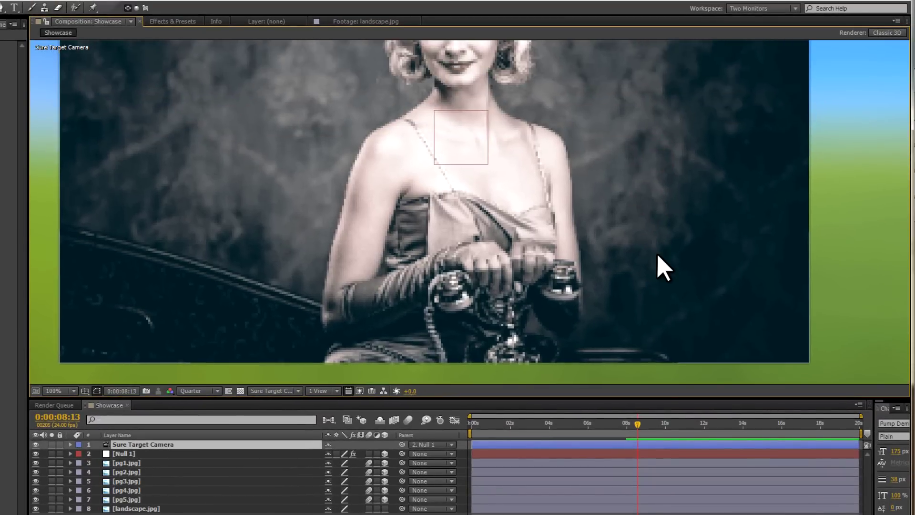
{"action": "key", "text": "Home"}
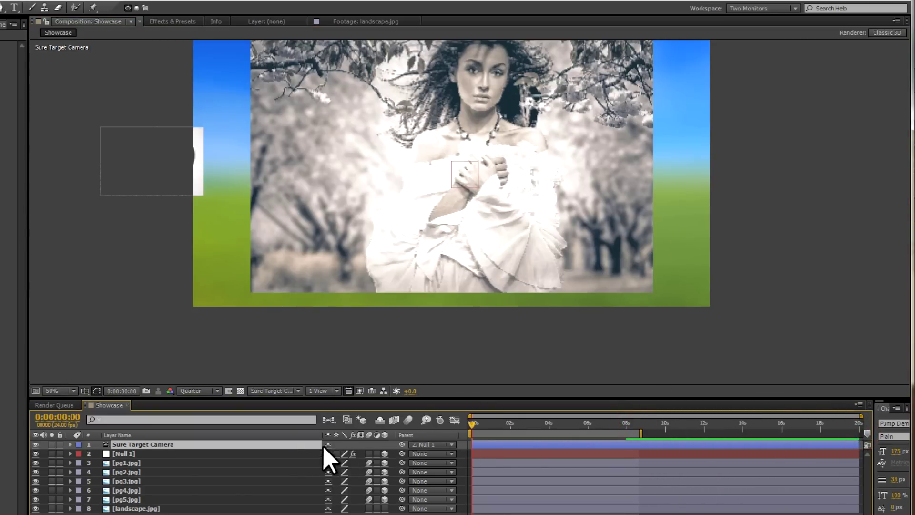
Show Null 1's animated Sure Target keyframes and Position expression with U, then play the camera preview
{"action": "left_click", "coordinate": [267, 455]}
{"action": "key", "text": "u"}
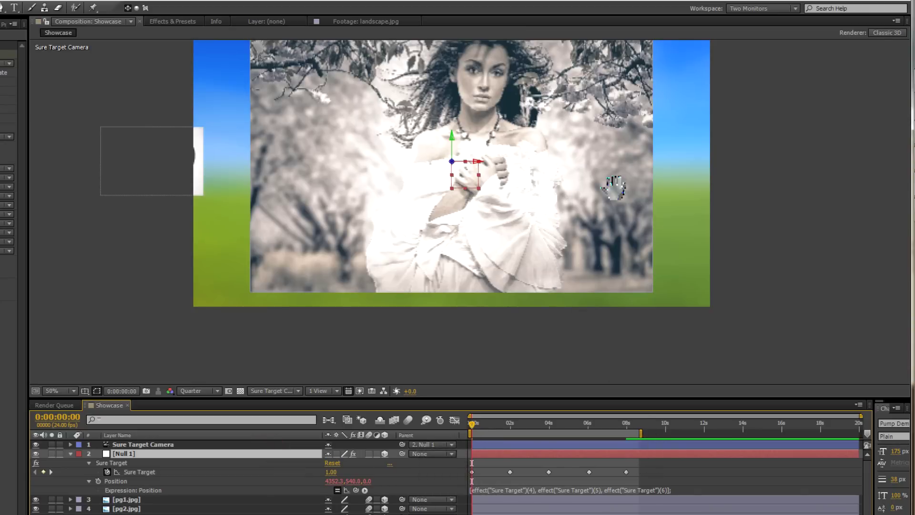
{"action": "left_click_drag", "start_coordinate": [608, 184], "coordinate": [624, 218]}
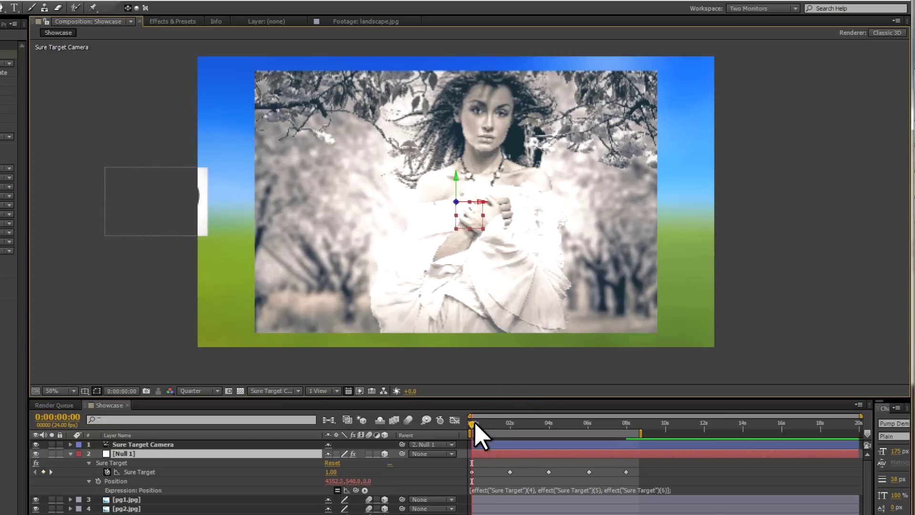
{"action": "key", "text": "space"}
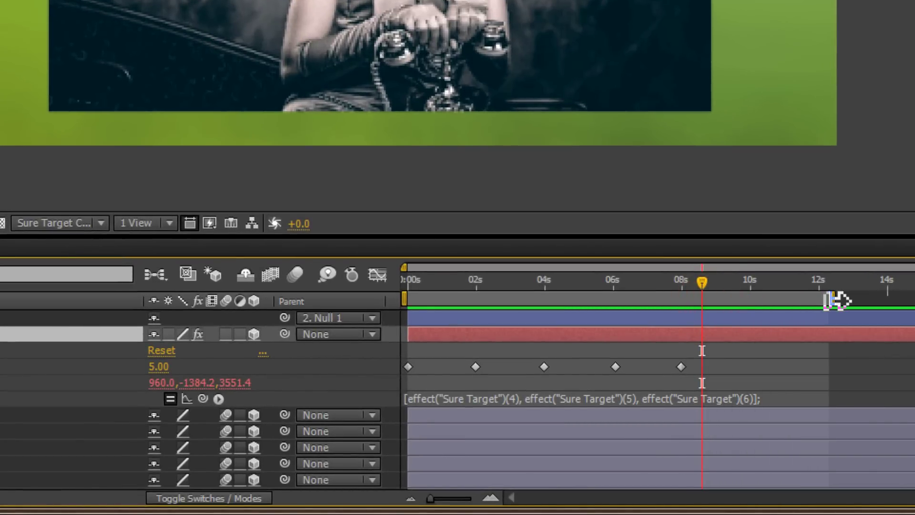
Stretch the five selected Sure Target keyframes to end around 12 seconds, then preview the retimed move
{"action": "left_click_drag", "start_coordinate": [712, 368], "coordinate": [569, 361]}
{"action": "left_click_drag", "start_coordinate": [403, 360], "coordinate": [403, 362]}
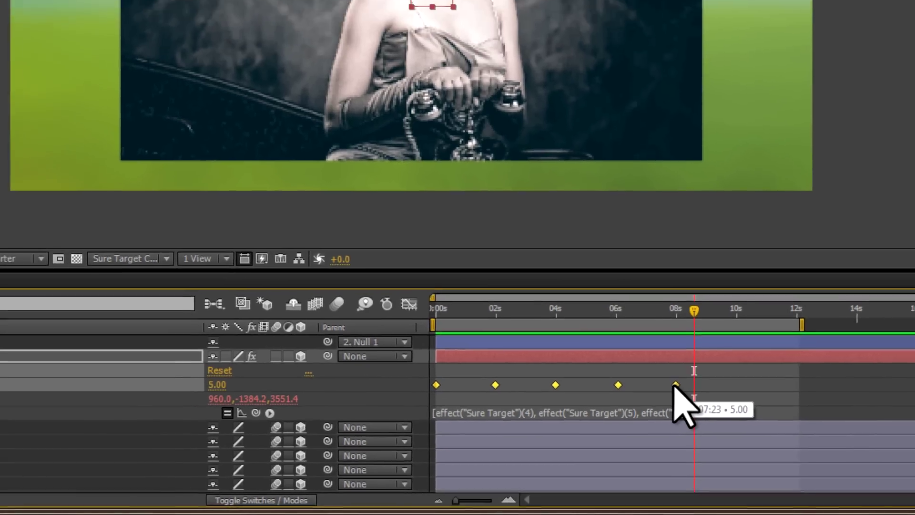
{"action": "left_click_drag", "start_coordinate": [680, 367], "coordinate": [793, 369]}
{"action": "left_click_drag", "start_coordinate": [715, 441], "coordinate": [720, 441]}
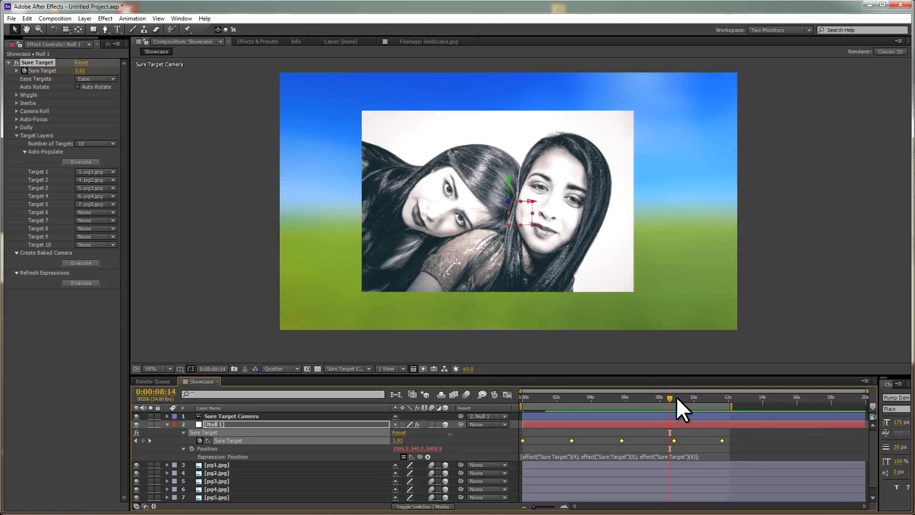
{"action": "left_click_drag", "start_coordinate": [675, 396], "coordinate": [666, 397]}
{"action": "key", "text": "KP_0"}
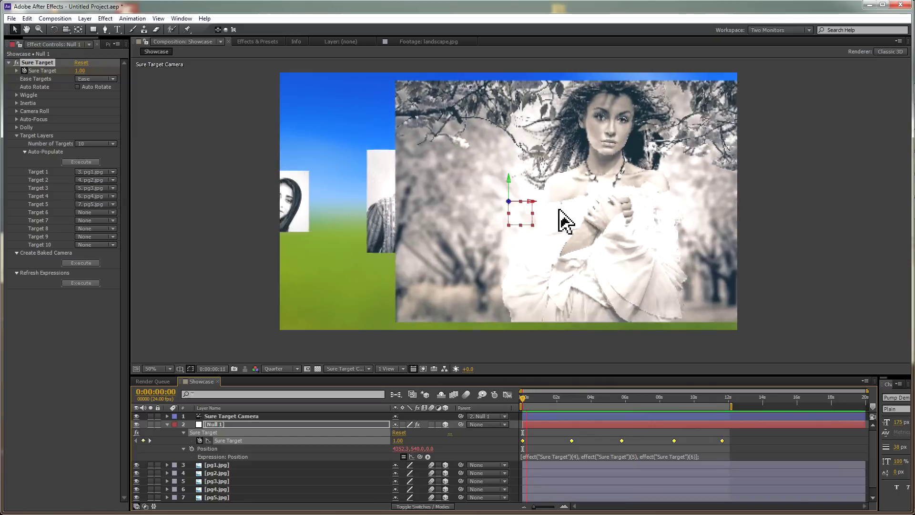
{"action": "key", "text": "space"}
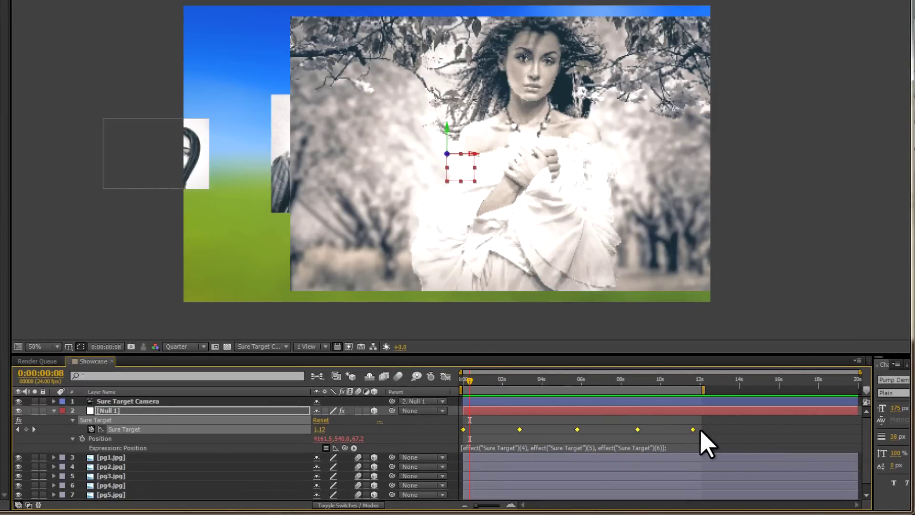
Copy and paste all Sure Target keyframes, shifting the duplicates slightly later to create holds on each photo
{"action": "left_click_drag", "start_coordinate": [700, 431], "coordinate": [455, 432]}
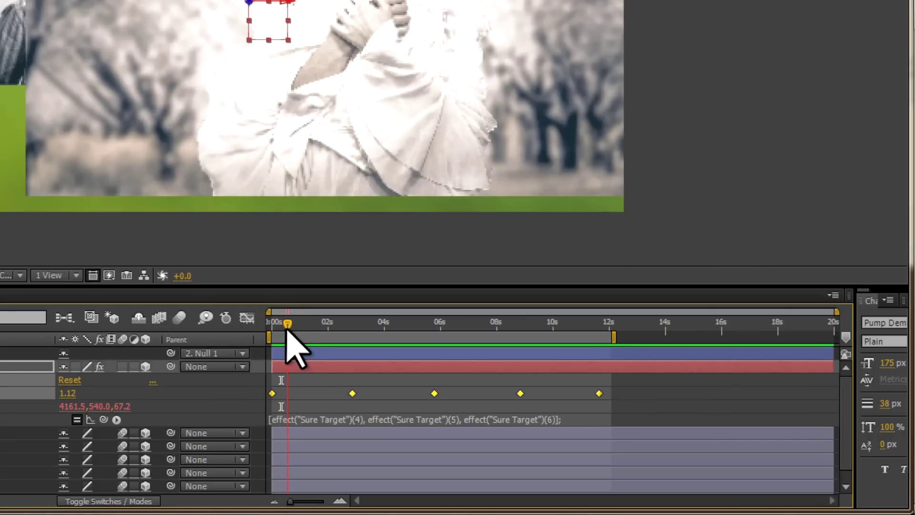
{"action": "key", "text": "ctrl+c"}
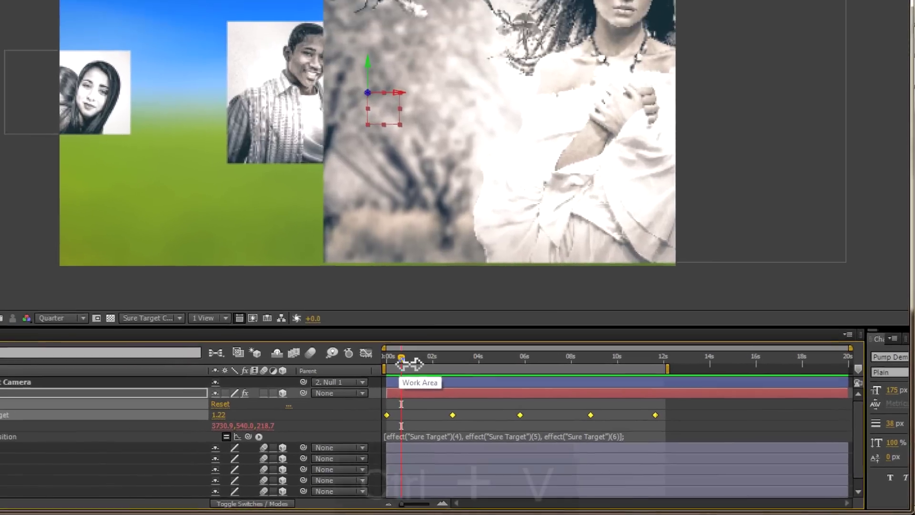
{"action": "key", "text": "ctrl+v"}
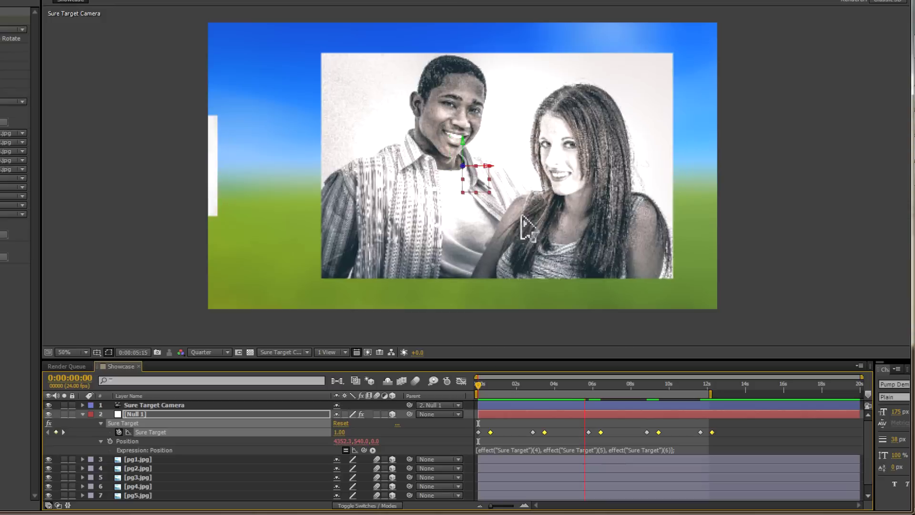
{"action": "key", "text": "space"}
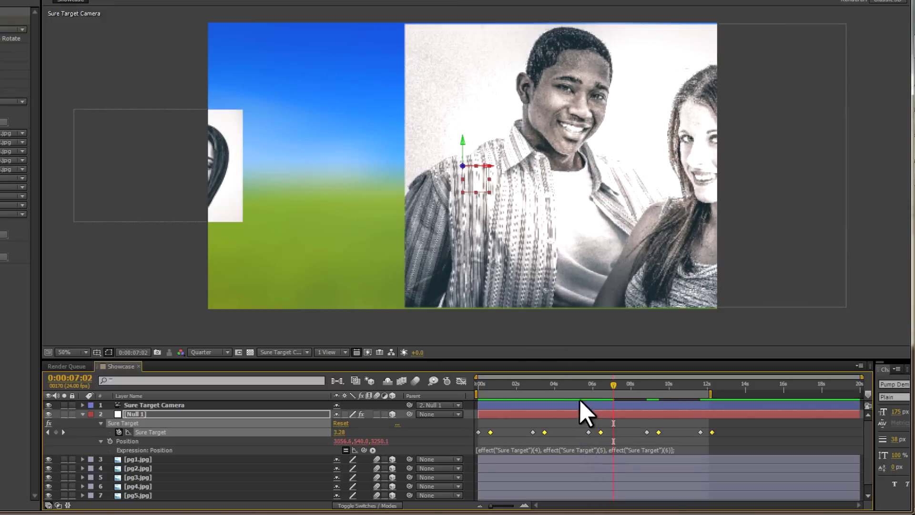
{"action": "left_click_drag", "start_coordinate": [713, 433], "coordinate": [719, 432]}
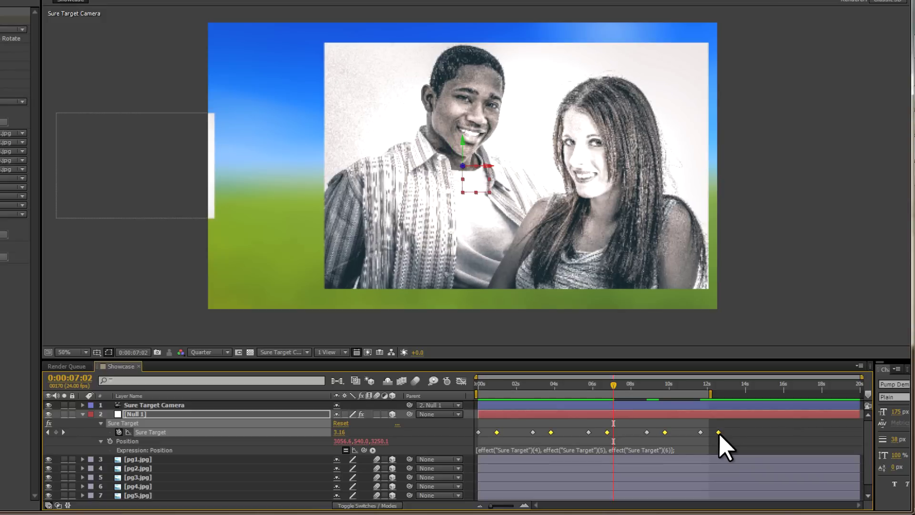
{"action": "key", "text": "Home"}
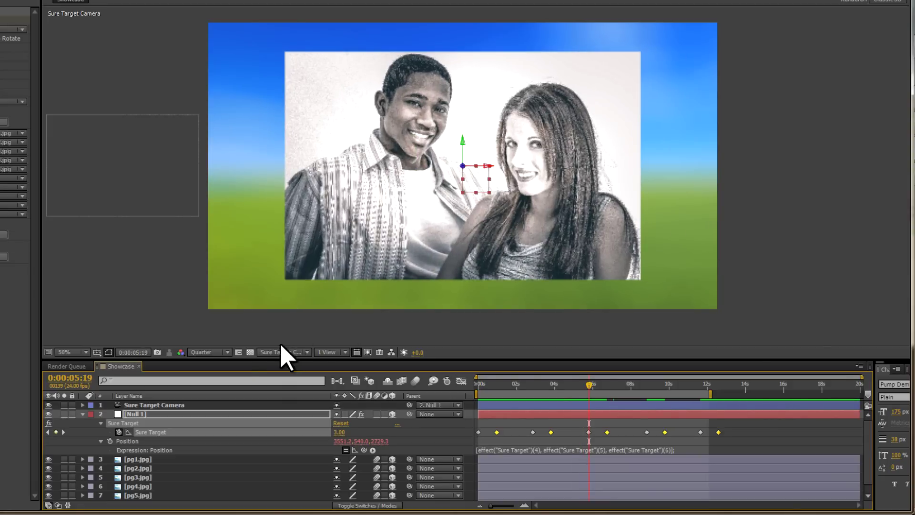
Set the preview resolution to Full and check the photo at full magnification before returning to 50%
{"action": "left_click", "coordinate": [210, 352]}
{"action": "left_click", "coordinate": [218, 385]}
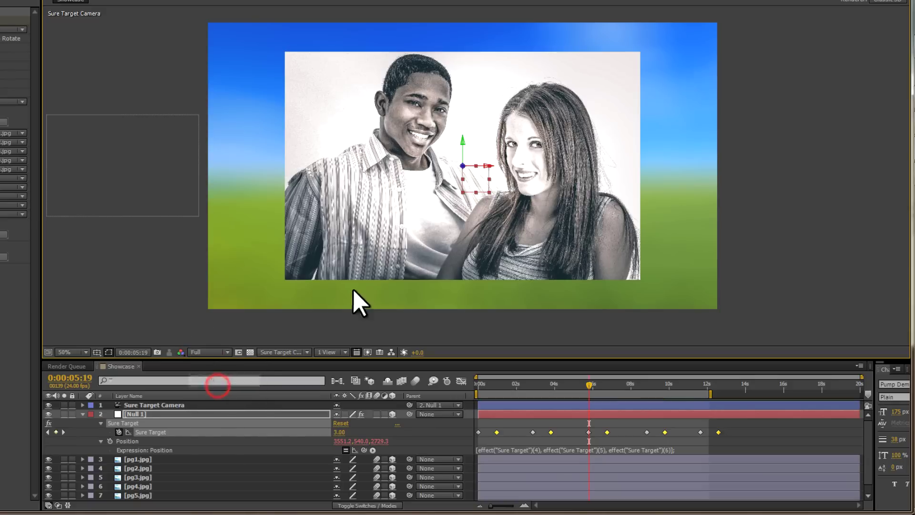
{"action": "key", "text": "period"}
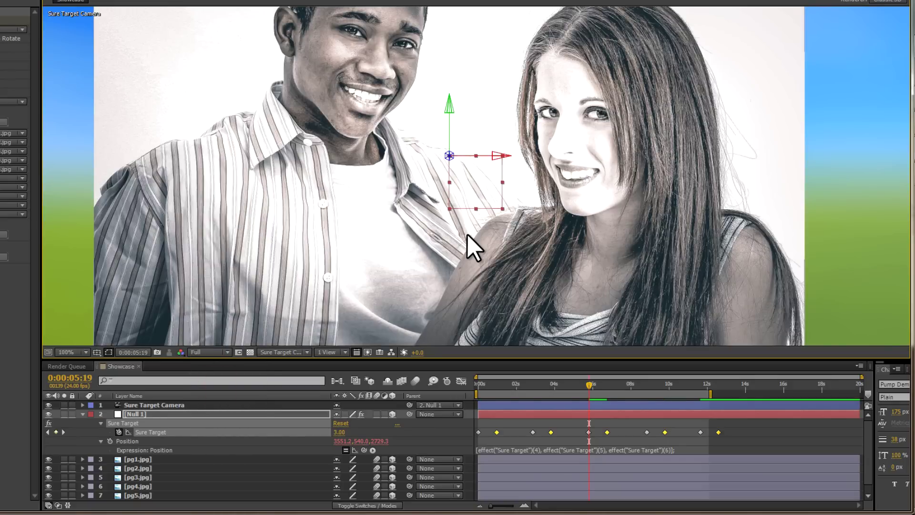
{"action": "key", "text": "comma"}
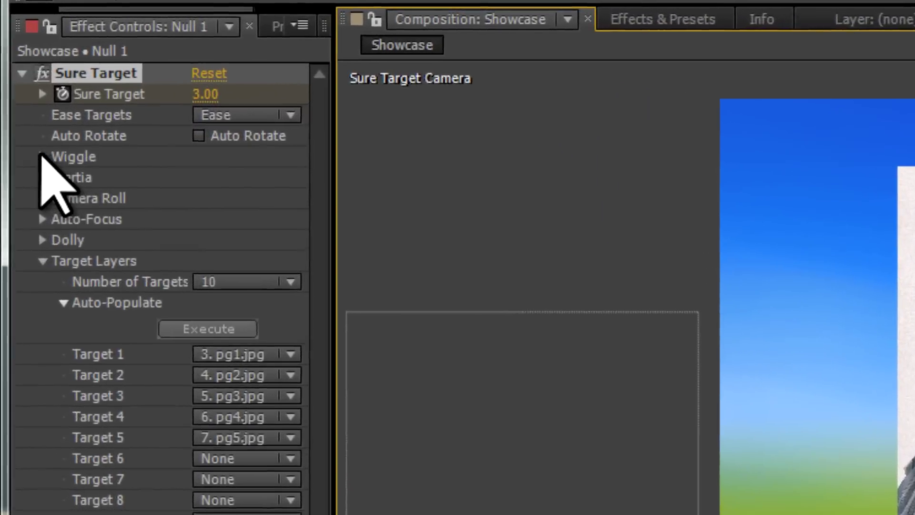
Set the Sure Target Wiggle Speed to 0.2 in Null 1's Effect Controls
{"action": "left_click", "coordinate": [25, 93]}
{"action": "left_click", "coordinate": [251, 221]}
{"action": "key", "text": "Tab"}
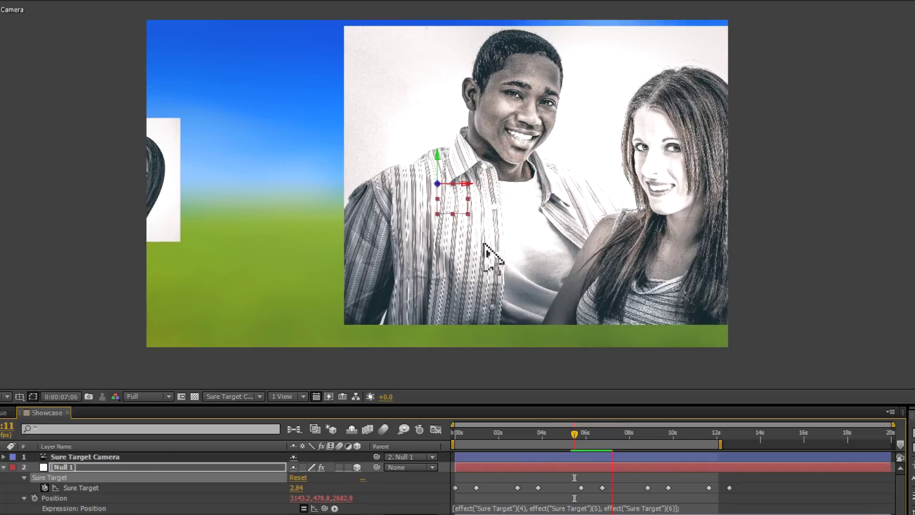
Set the viewer Resolution to Quarter and jump the playhead to 0:00:00:00
{"action": "left_click", "coordinate": [146, 396]}
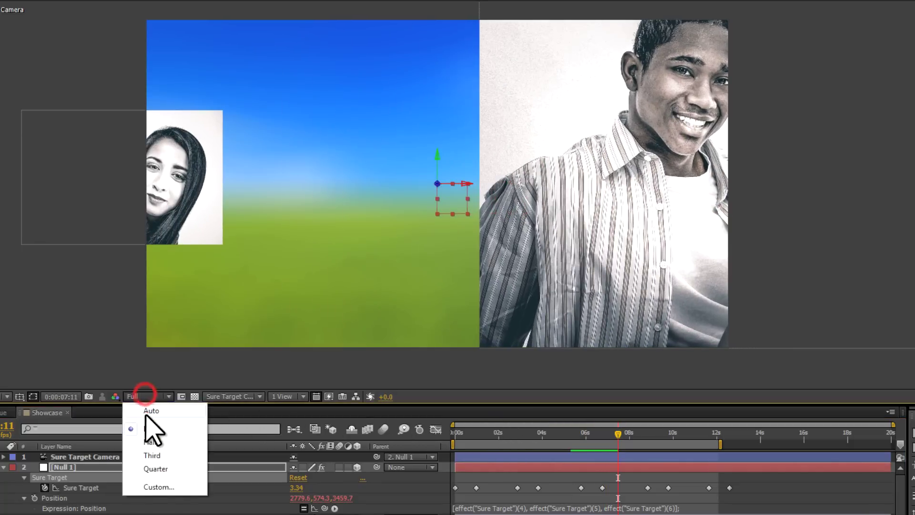
{"action": "left_click", "coordinate": [156, 468]}
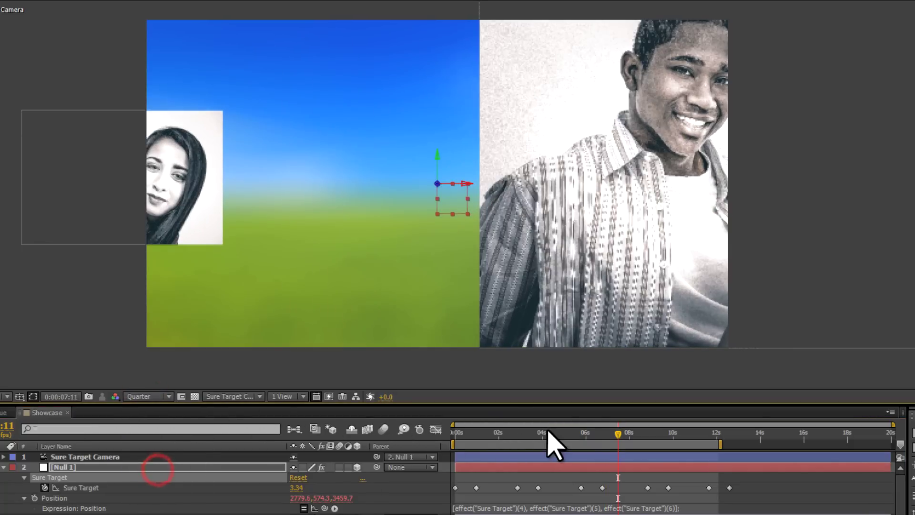
{"action": "left_click", "coordinate": [618, 439]}
{"action": "key", "text": "Home"}
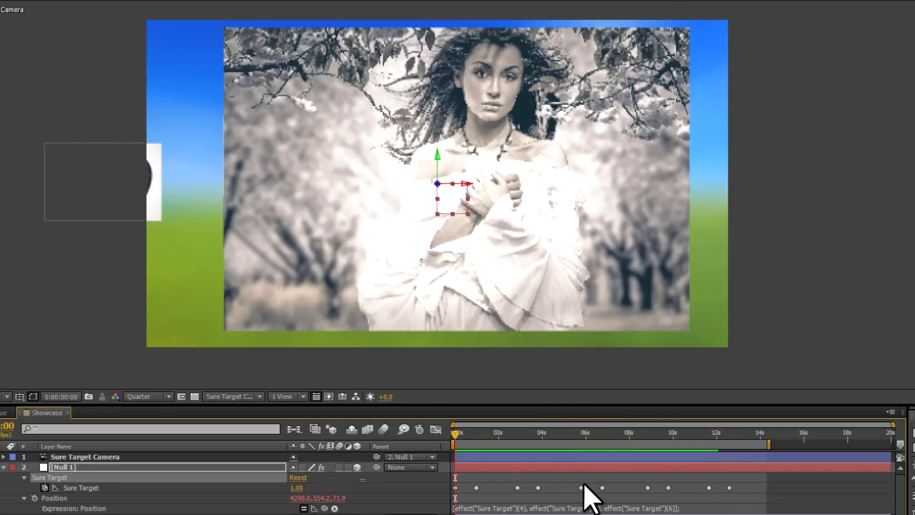
Replace the pg5.jpg layer with logo.png from the Project panel and scrub to about 12:01
{"action": "scroll", "coordinate": [620, 458], "scroll_direction": "down", "scroll_amount": 1}
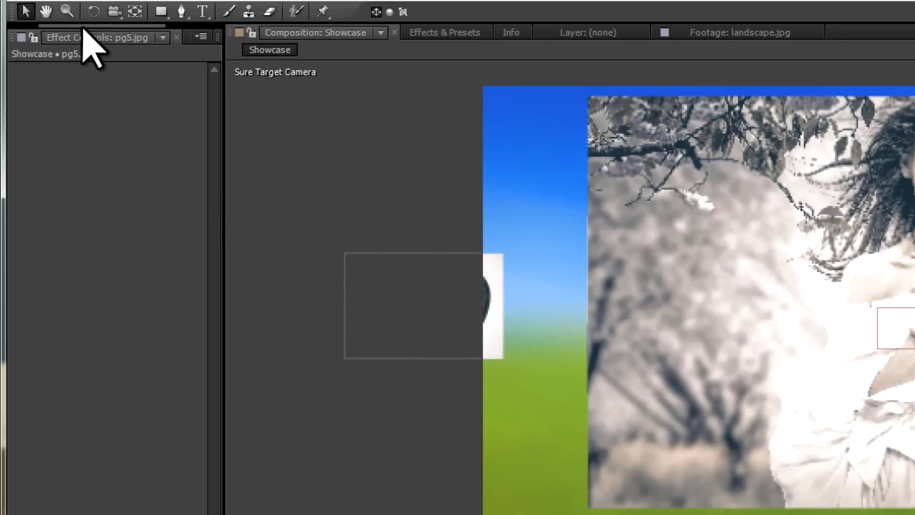
{"action": "left_click", "coordinate": [28, 37]}
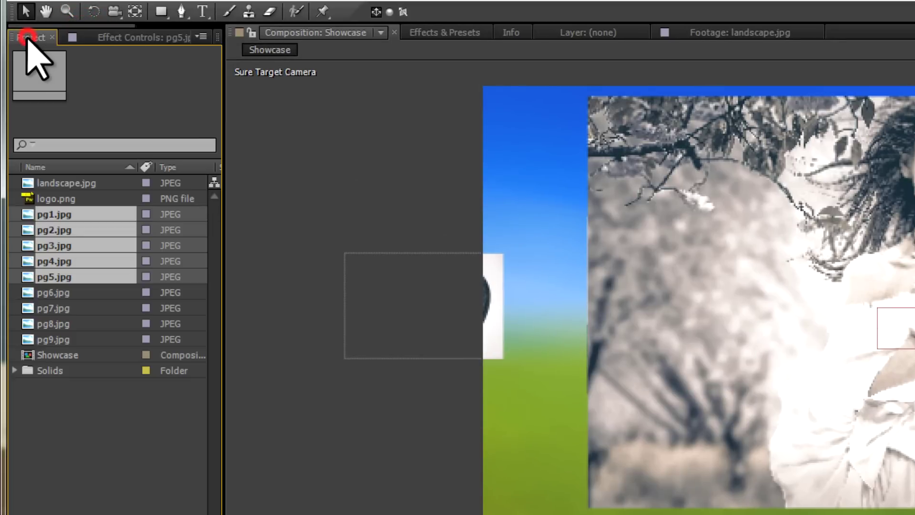
{"action": "left_click", "coordinate": [72, 200]}
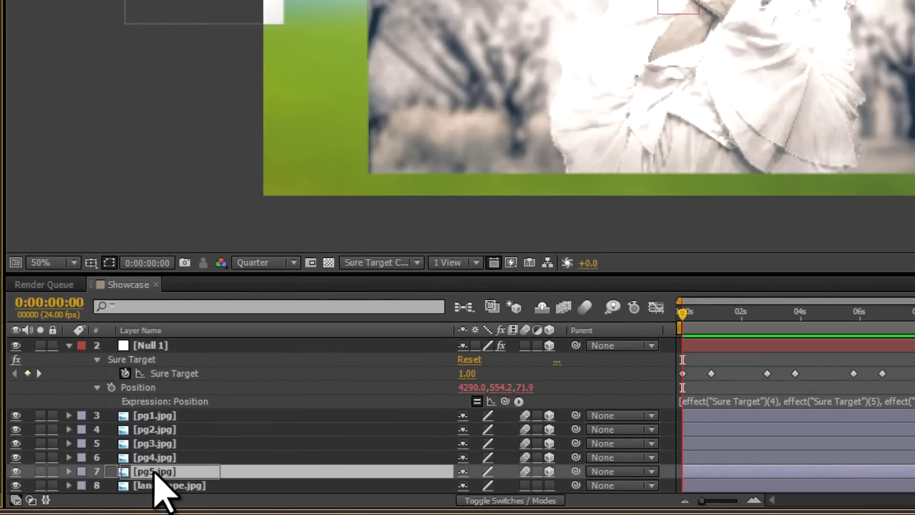
{"action": "left_click_drag", "start_coordinate": [147, 476], "coordinate": [157, 481]}
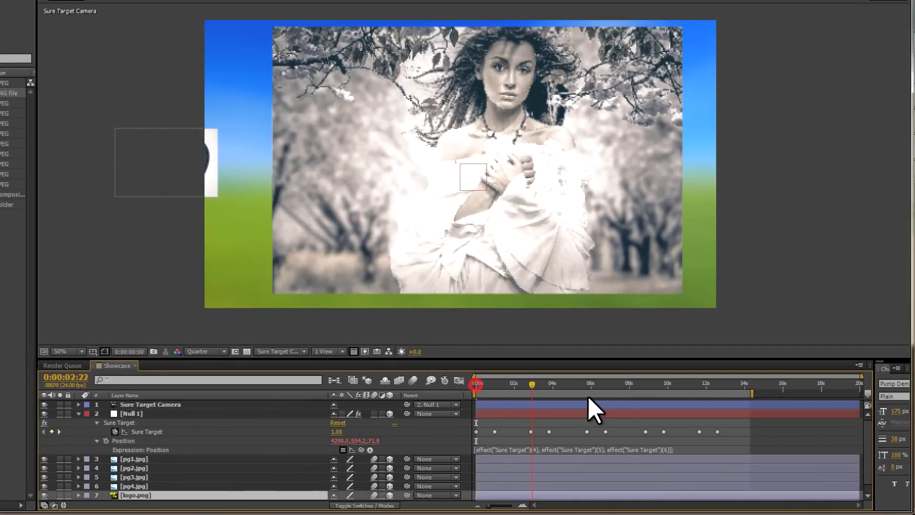
{"action": "left_click_drag", "start_coordinate": [708, 411], "coordinate": [707, 405]}
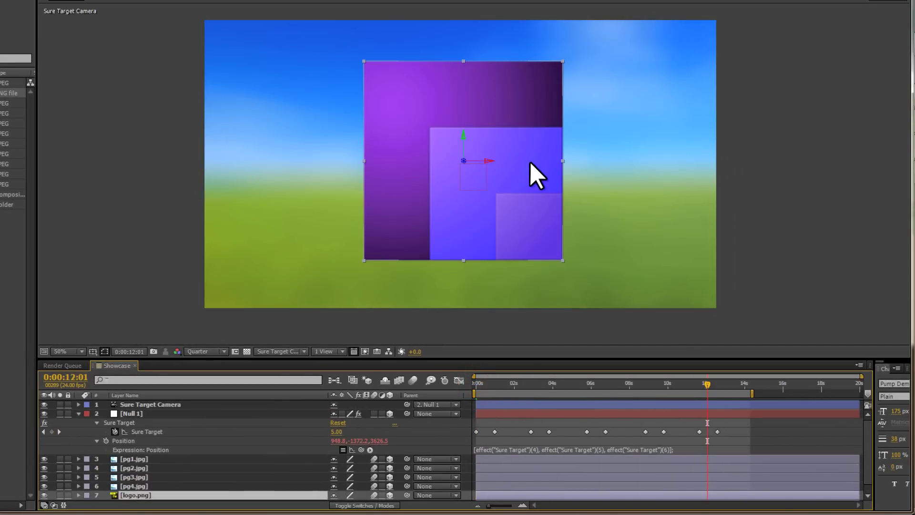
{"action": "scroll", "coordinate": [709, 472], "scroll_direction": "down", "scroll_amount": 1}
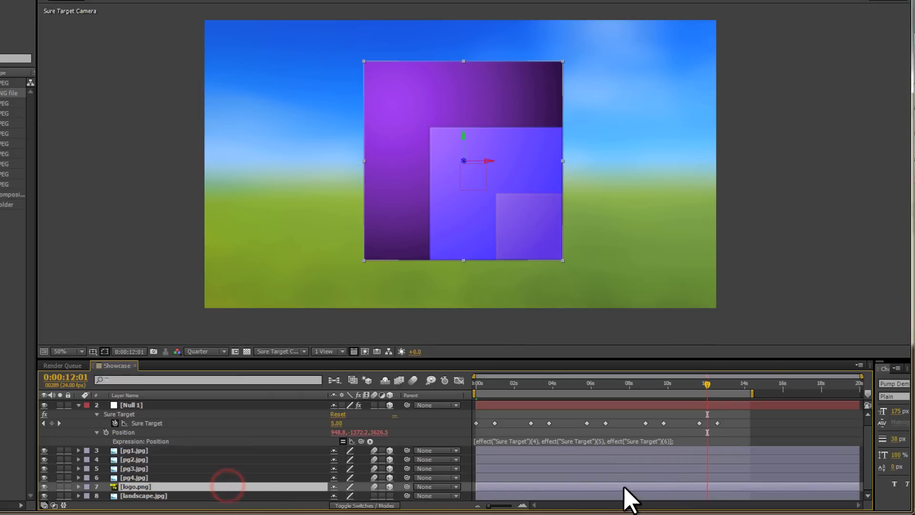
Keyframe logo.png's Opacity from 100% to 0% near 13 seconds and preview the fade
{"action": "key", "text": "t"}
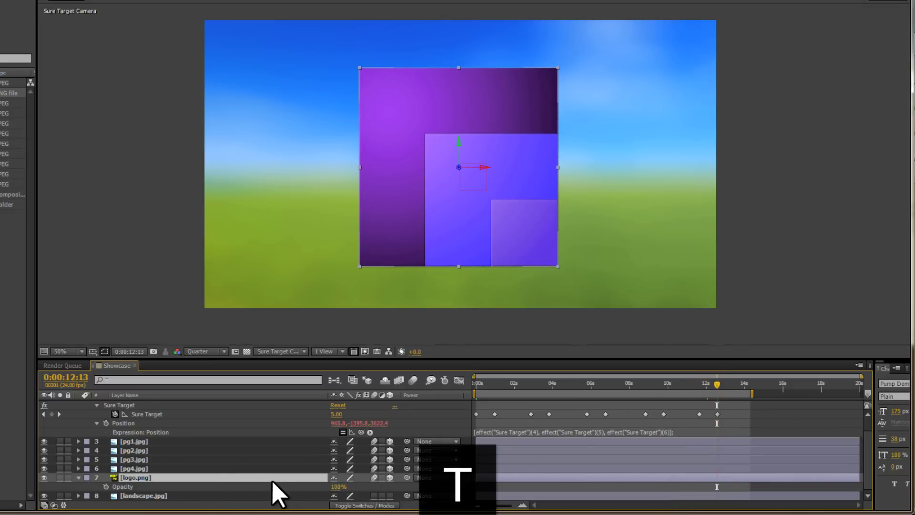
{"action": "left_click", "coordinate": [106, 487]}
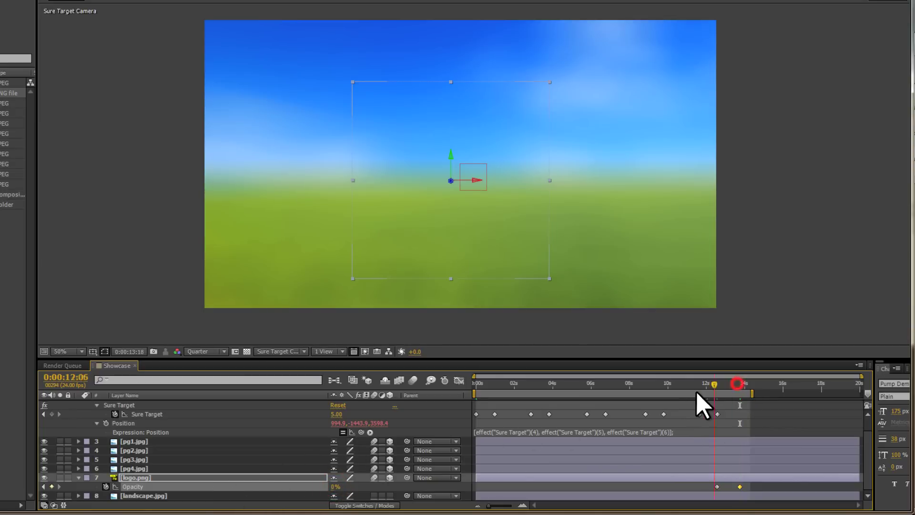
{"action": "key", "text": "space"}
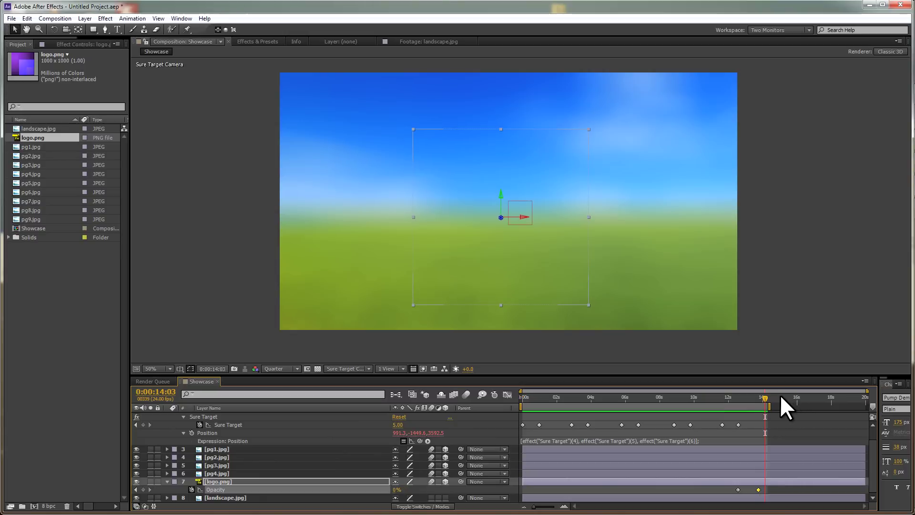
Stop the preview, bring back Effect Controls, and replay the animation from the start
{"action": "left_click", "coordinate": [764, 396]}
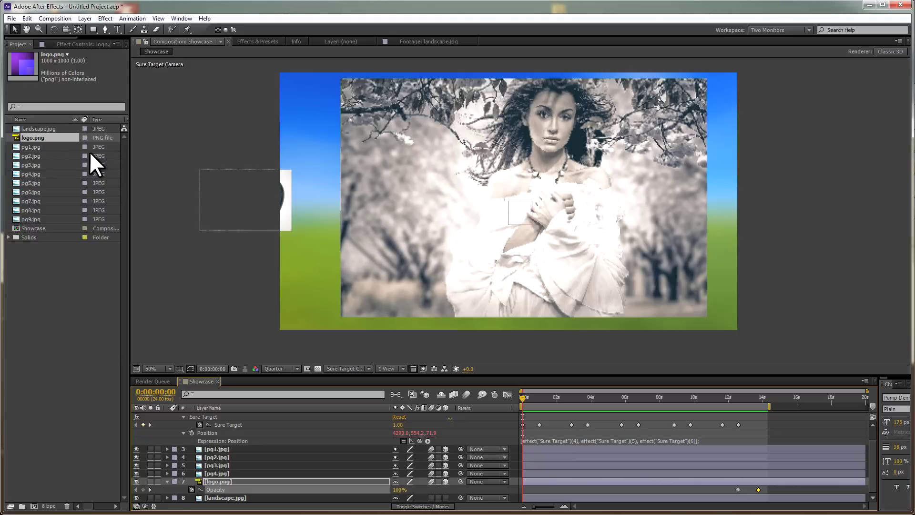
{"action": "left_click", "coordinate": [75, 44]}
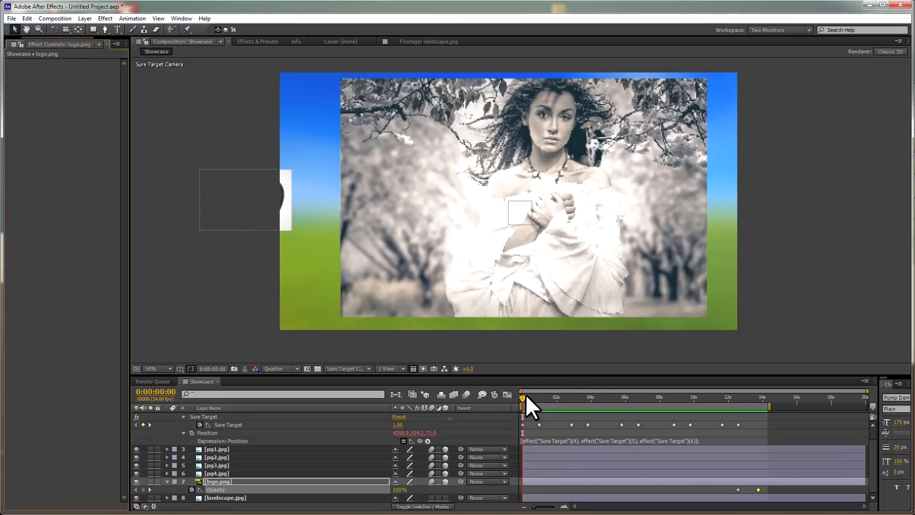
{"action": "key", "text": "space"}
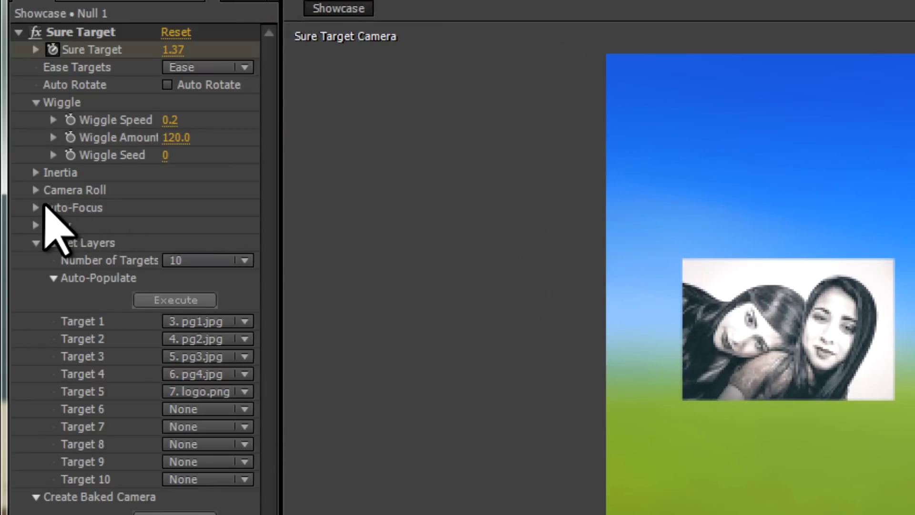
In Sure Target's Auto-Focus, enable Focus Targets and Depth of Field with Aperture 670
{"action": "left_click", "coordinate": [28, 208]}
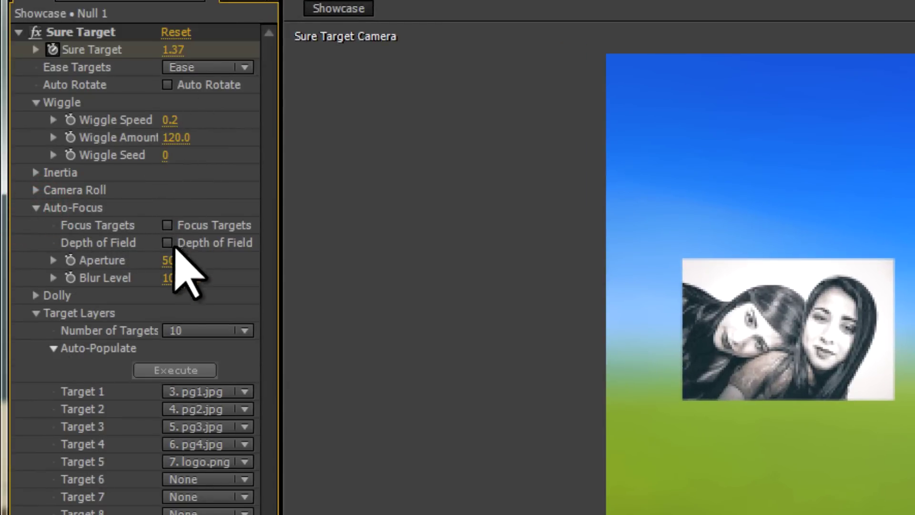
{"action": "left_click", "coordinate": [167, 225]}
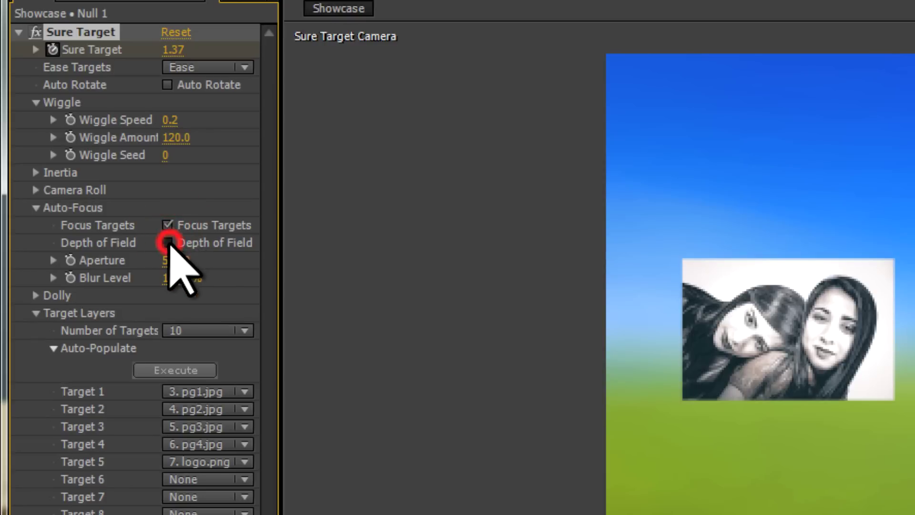
{"action": "left_click", "coordinate": [168, 243]}
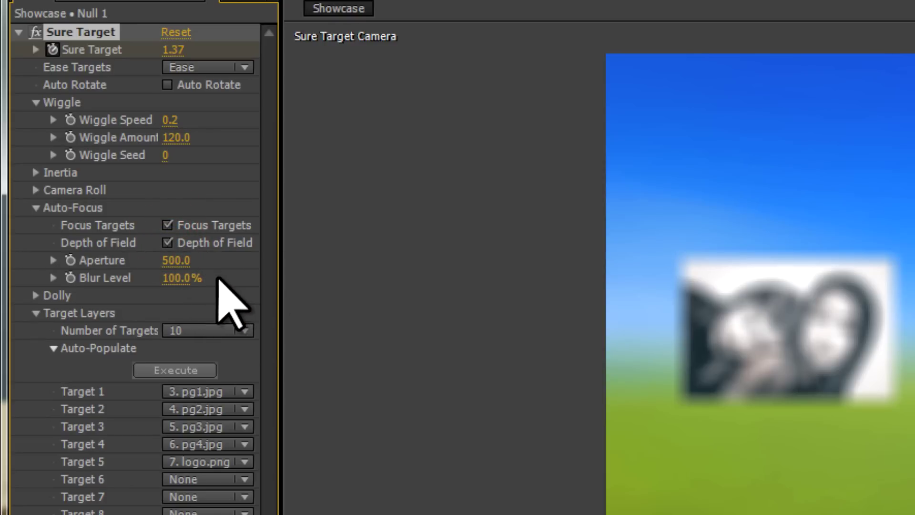
{"action": "left_click_drag", "start_coordinate": [184, 259], "coordinate": [200, 262]}
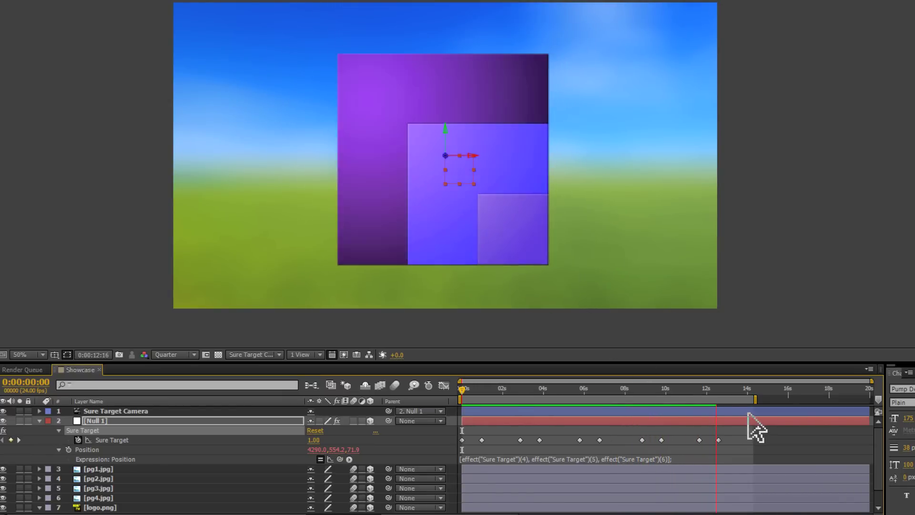
Check the camera around 12 seconds, then preview the blurred camera move from the start
{"action": "left_click_drag", "start_coordinate": [736, 390], "coordinate": [700, 391]}
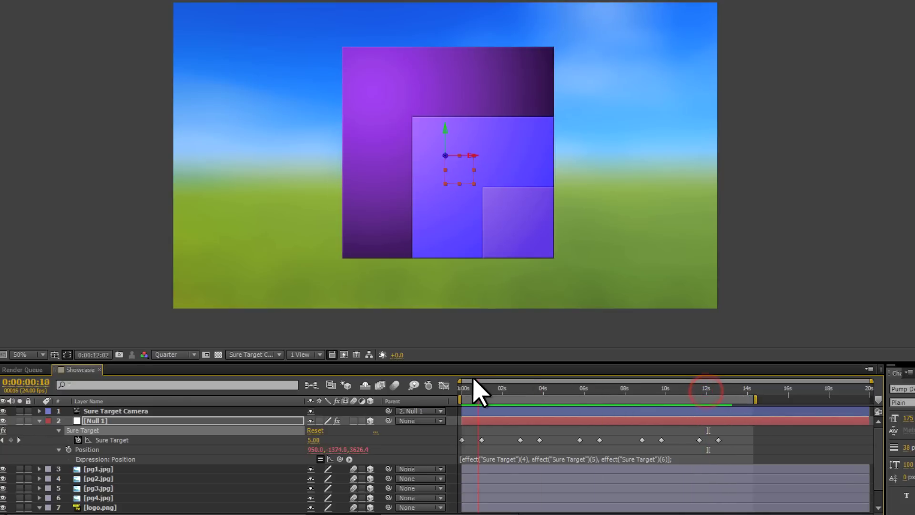
{"action": "left_click_drag", "start_coordinate": [473, 380], "coordinate": [462, 384]}
{"action": "key", "text": "space"}
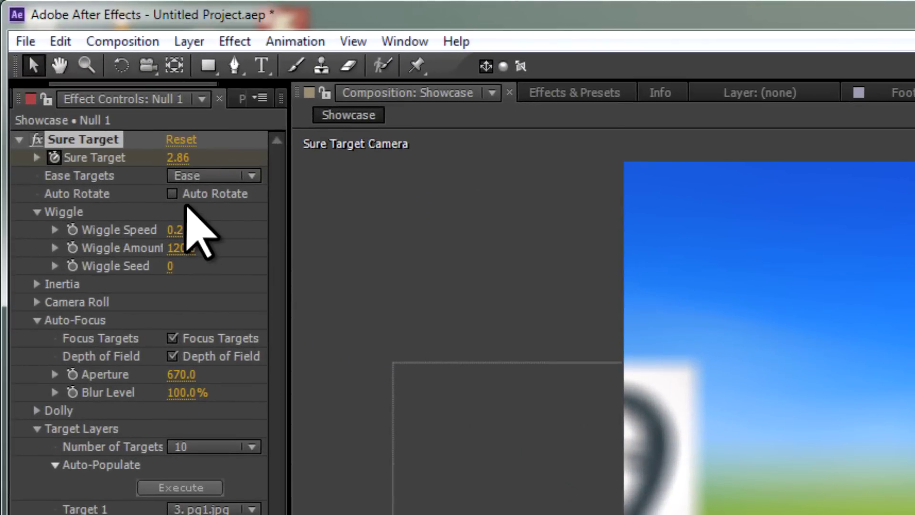
Enable Auto Rotate and set the Rotation tool (W) to Rotation for 3D layers
{"action": "left_click", "coordinate": [172, 194]}
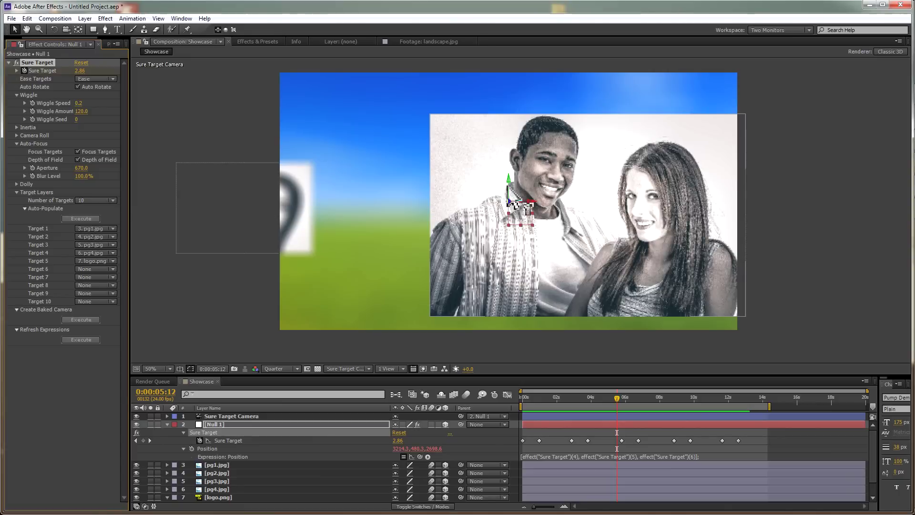
{"action": "key", "text": "w"}
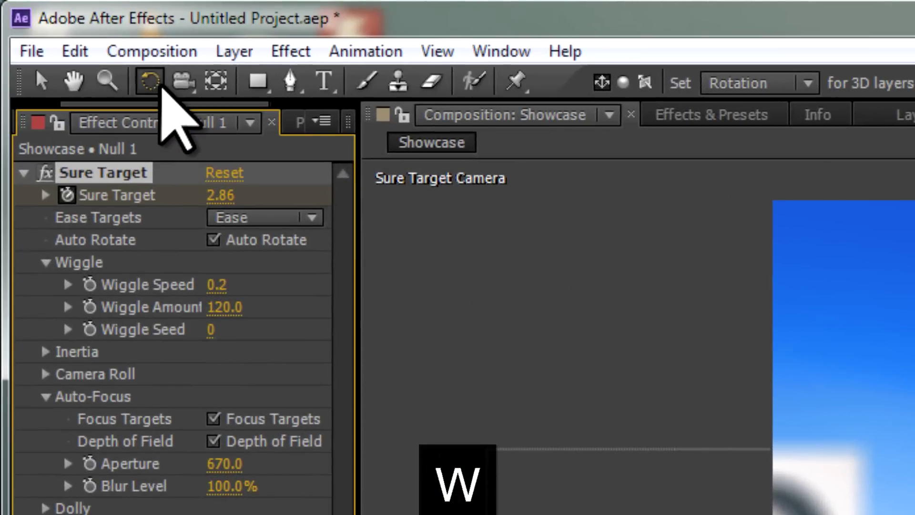
{"action": "left_click", "coordinate": [129, 69]}
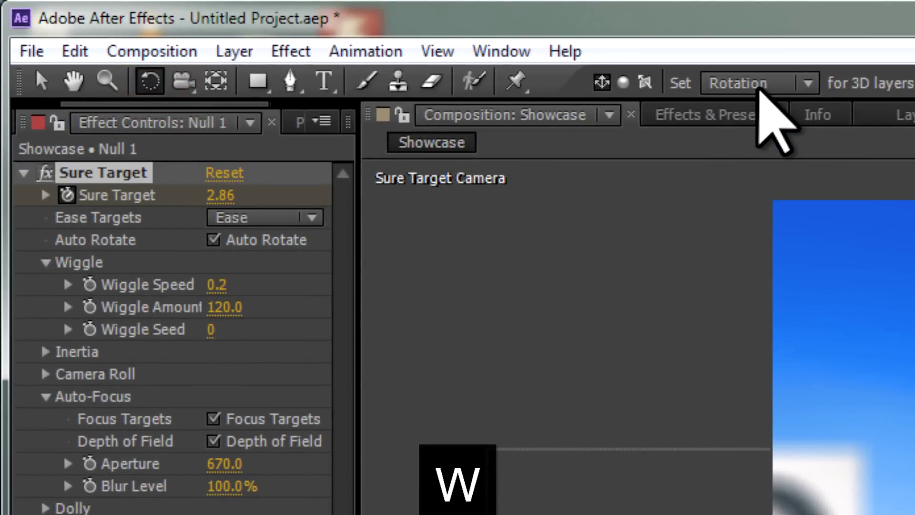
{"action": "left_click", "coordinate": [761, 85]}
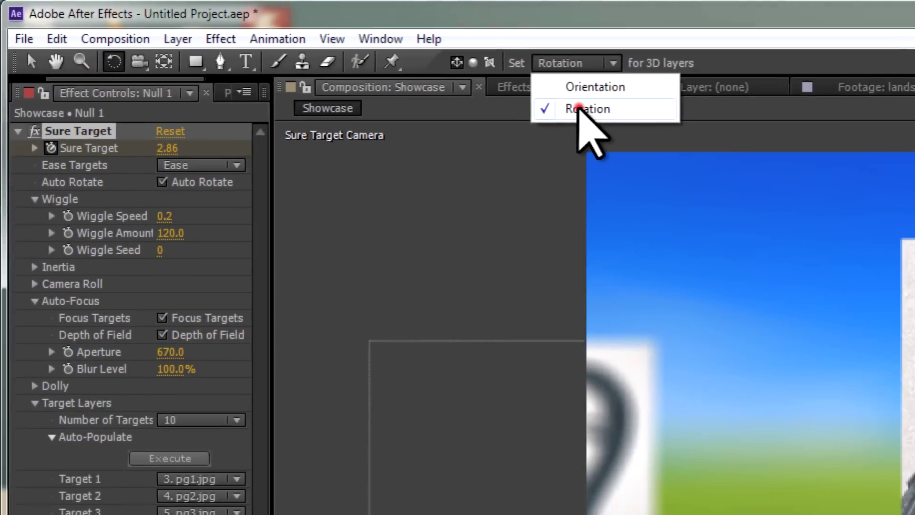
{"action": "left_click", "coordinate": [763, 142]}
Select the pg3.jpg photo layer in the timeline
{"action": "left_click", "coordinate": [768, 305]}
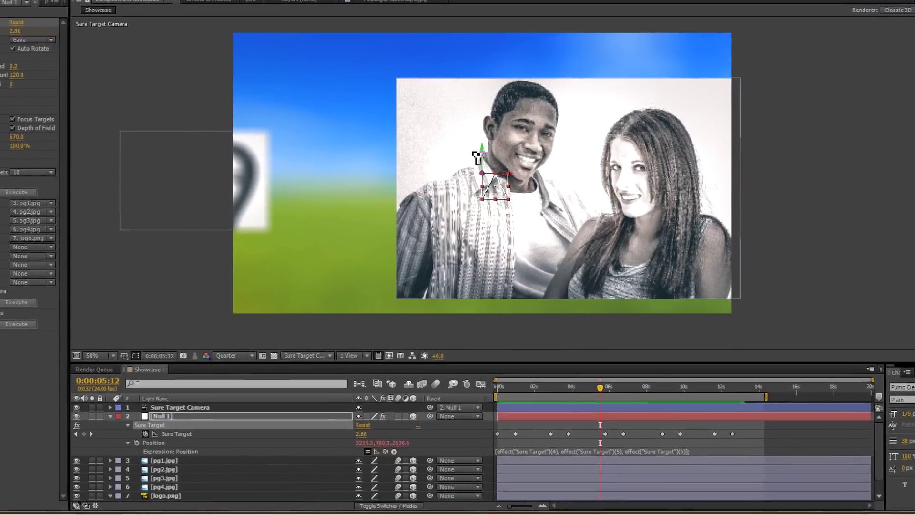
{"action": "left_click", "coordinate": [210, 449]}
{"action": "left_click", "coordinate": [171, 477]}
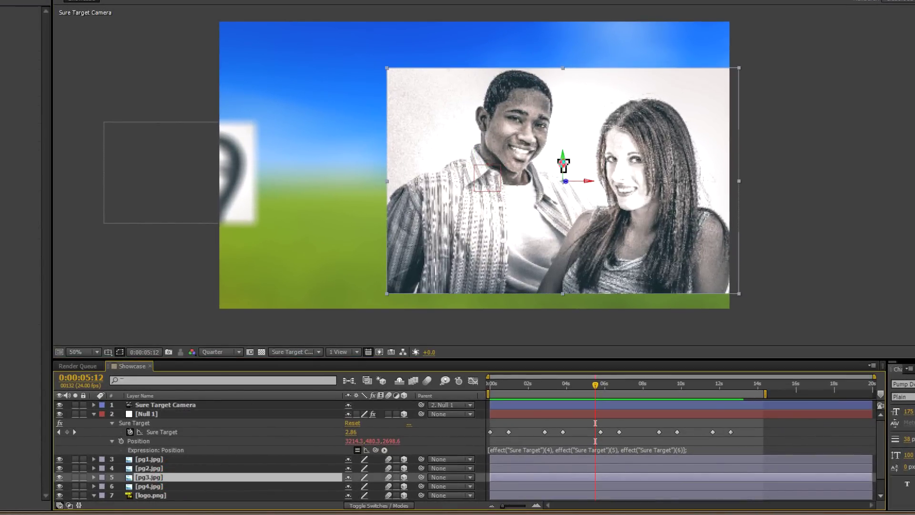
Rotate pg3.jpg in 3D in the viewer and preview the camera following its new angle
{"action": "left_click_drag", "start_coordinate": [563, 165], "coordinate": [542, 167]}
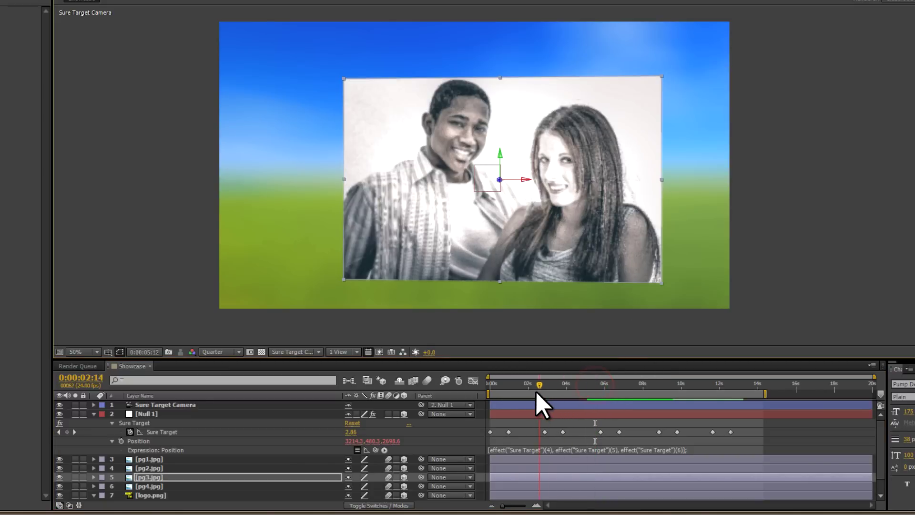
{"action": "key", "text": "space"}
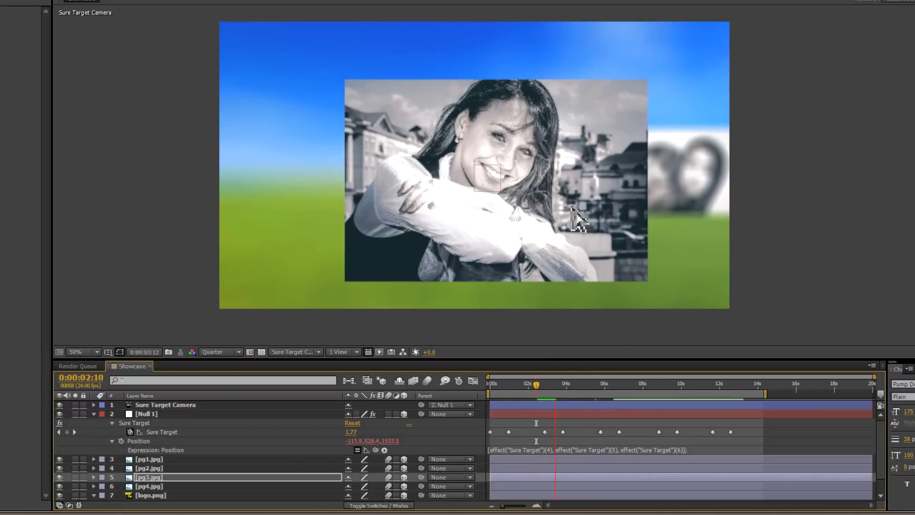